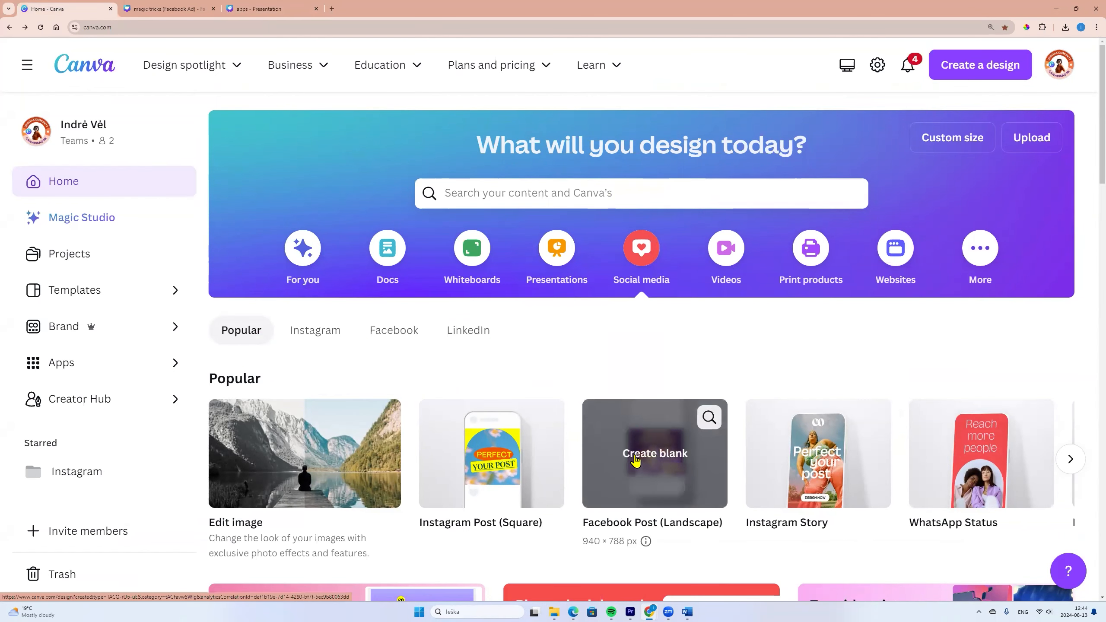
Create a blank Facebook Post (Landscape) design, then find and open the Text Maker app in it.
click(655, 462)
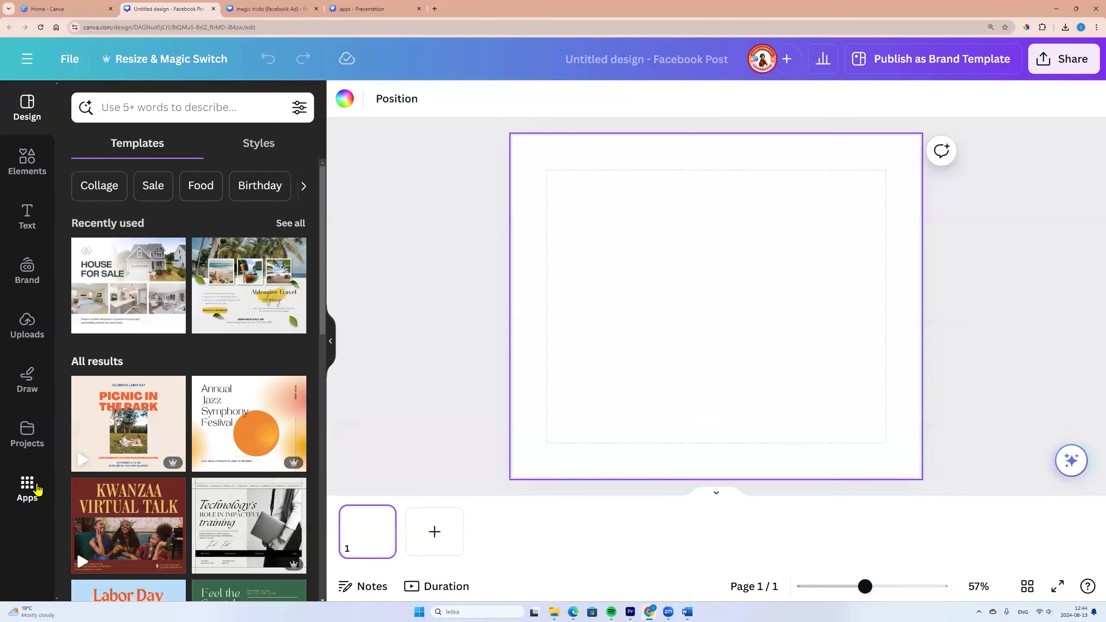
click(37, 490)
click(186, 107)
text(t)
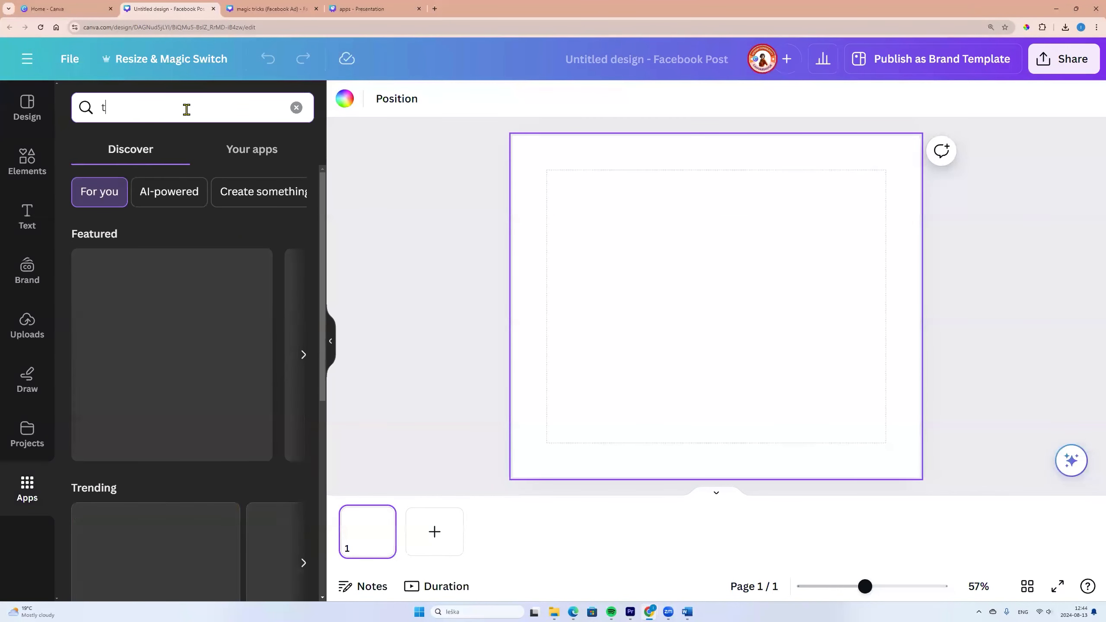
text(ext make)
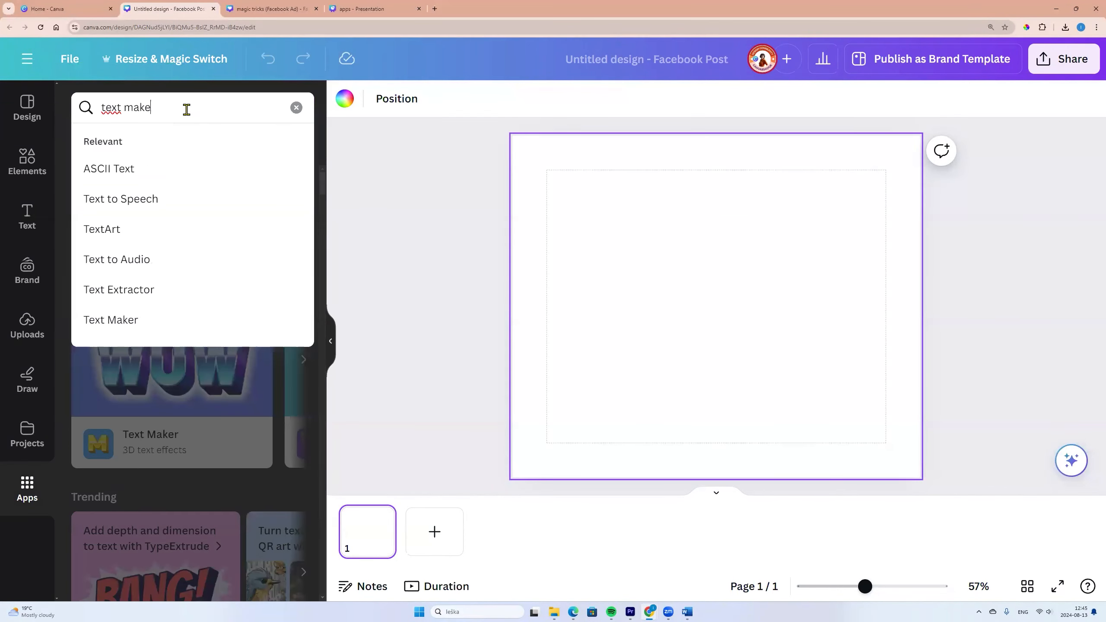
text(r)
key(Return)
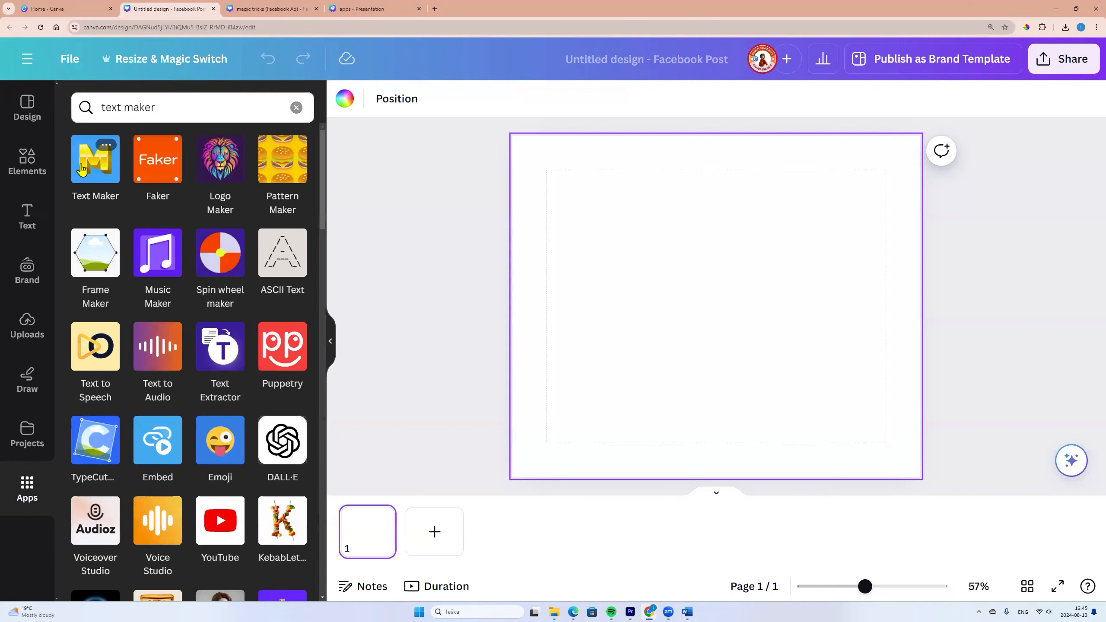
click(98, 183)
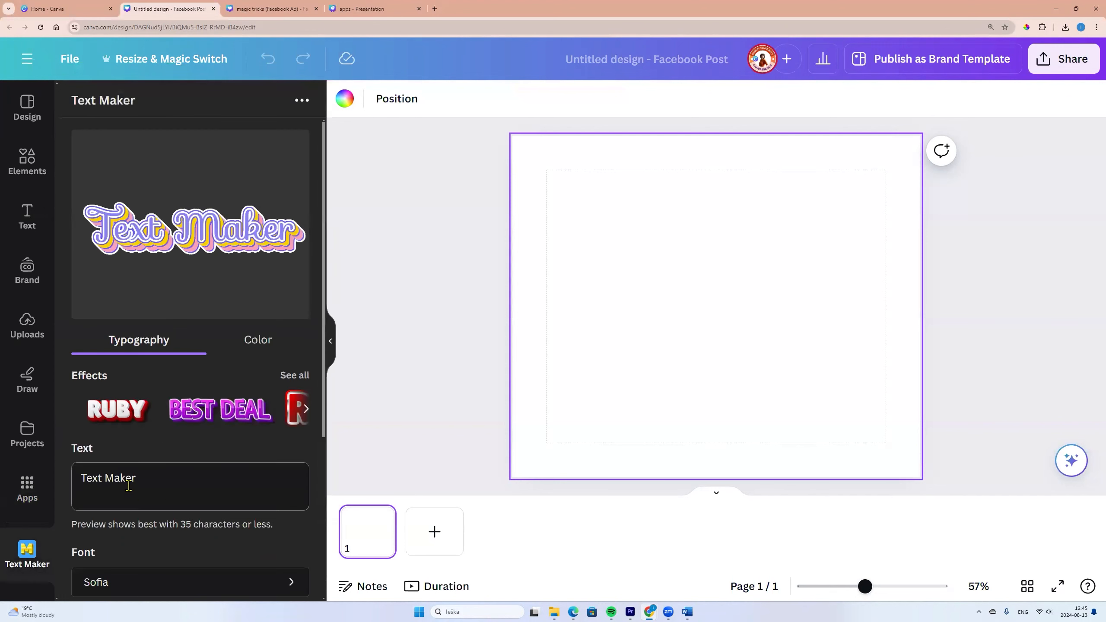
Replace the sample text with "Canva Love" and apply the Flash effect from the 3D effects collection.
drag(172, 485, 75, 470)
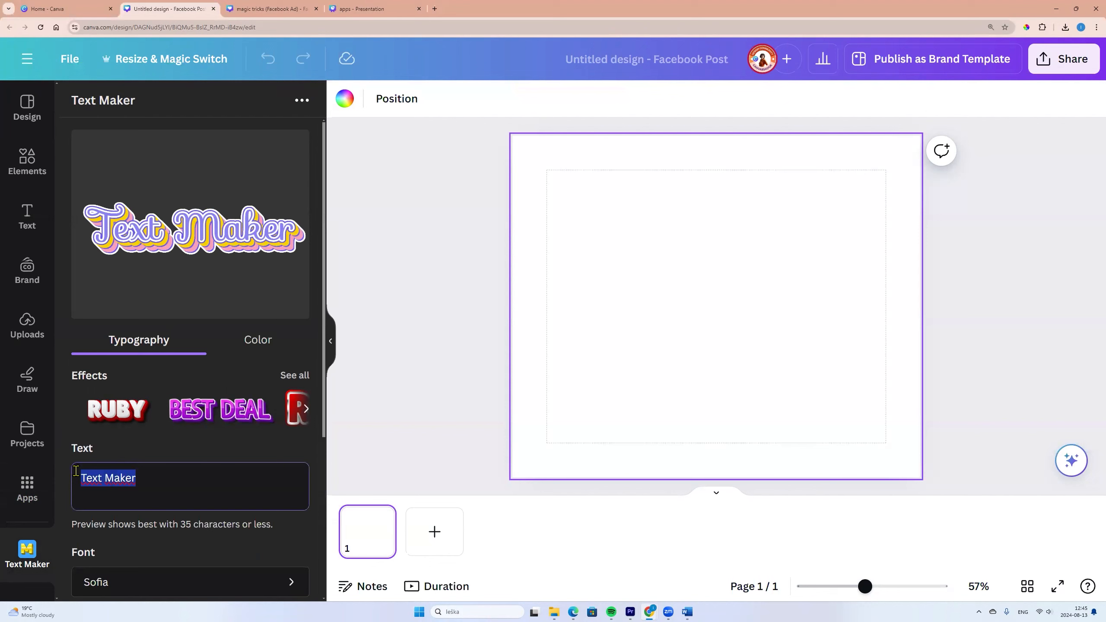
text(Canva Love)
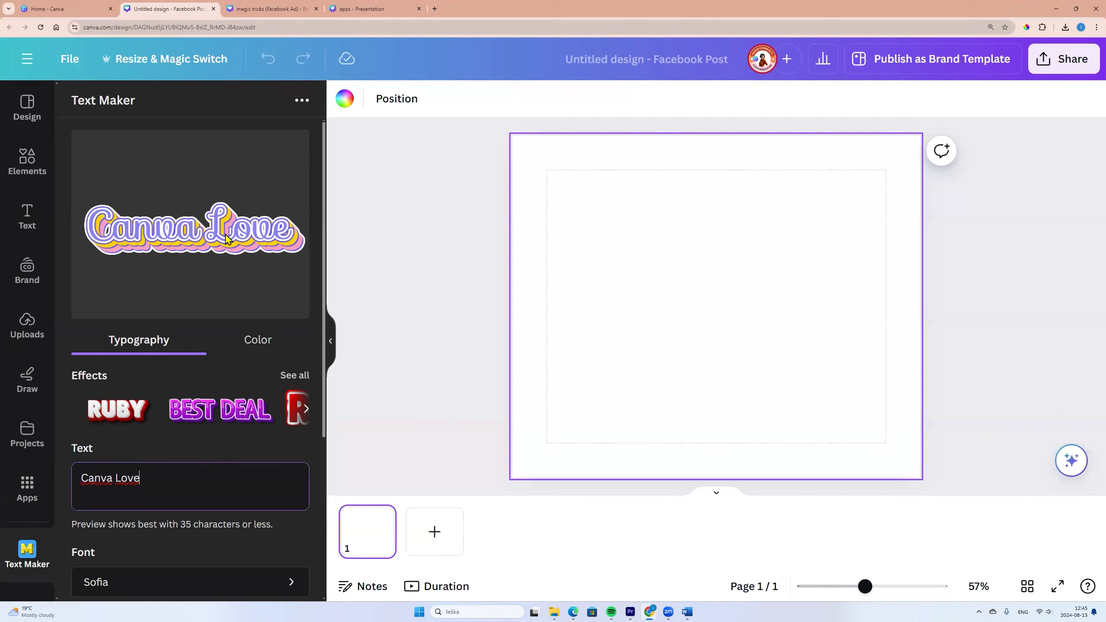
click(288, 375)
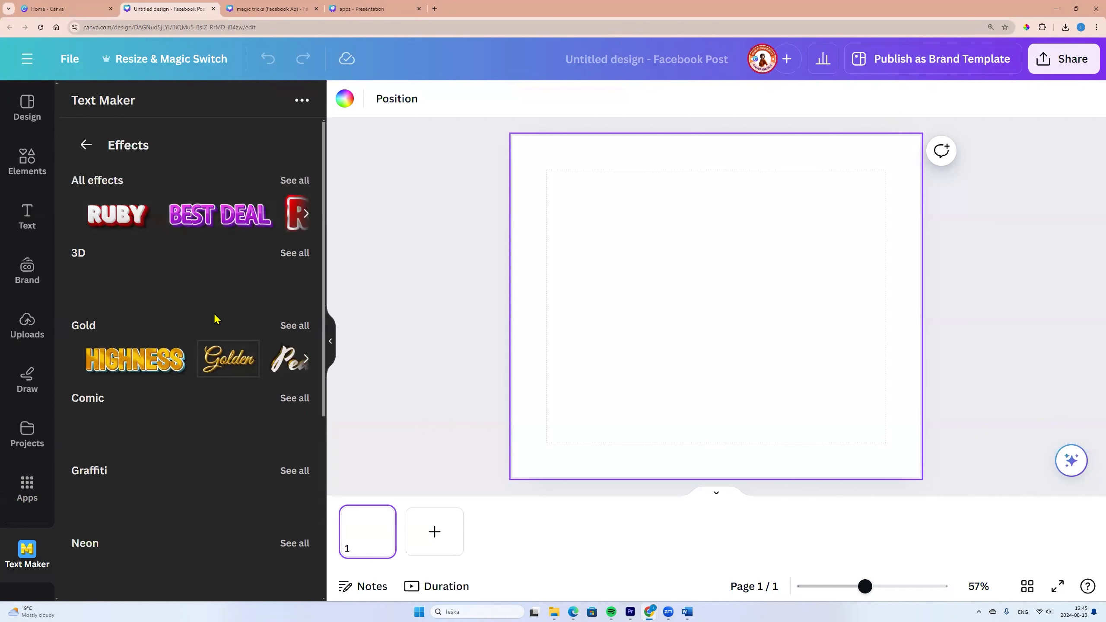
scroll(175, 405, down, 3)
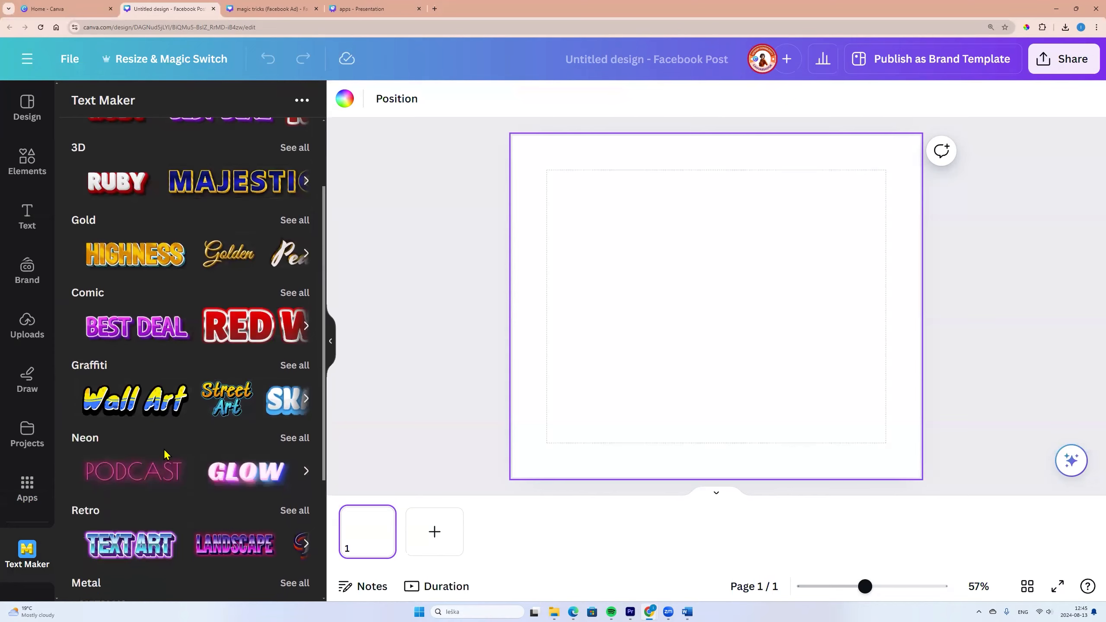
scroll(163, 464, up, 3)
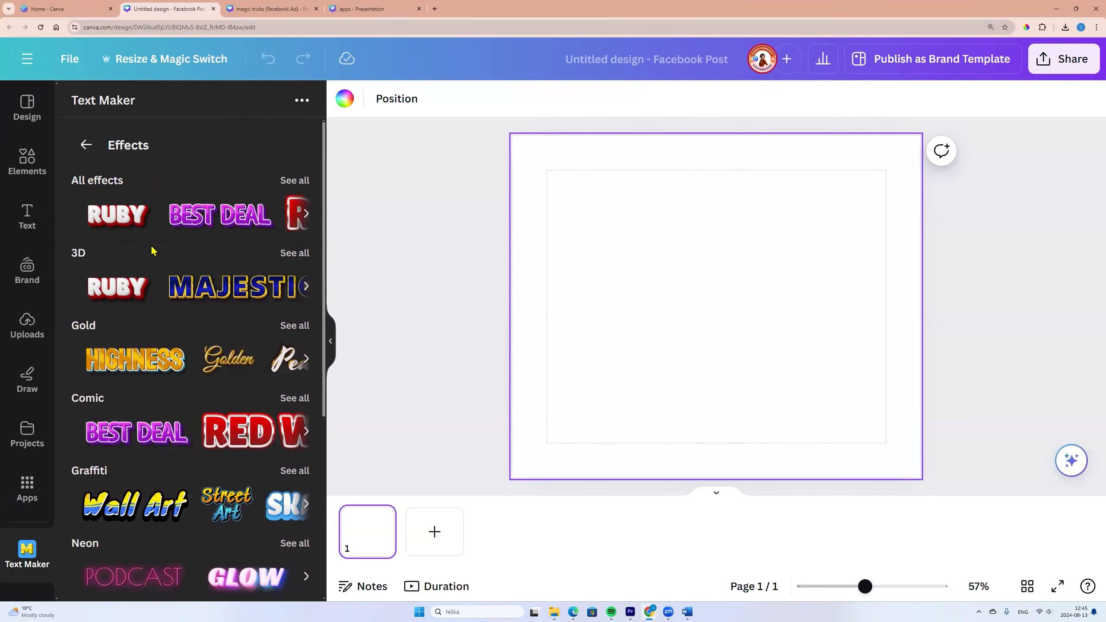
click(288, 254)
scroll(187, 357, down, 5)
scroll(192, 394, down, 10)
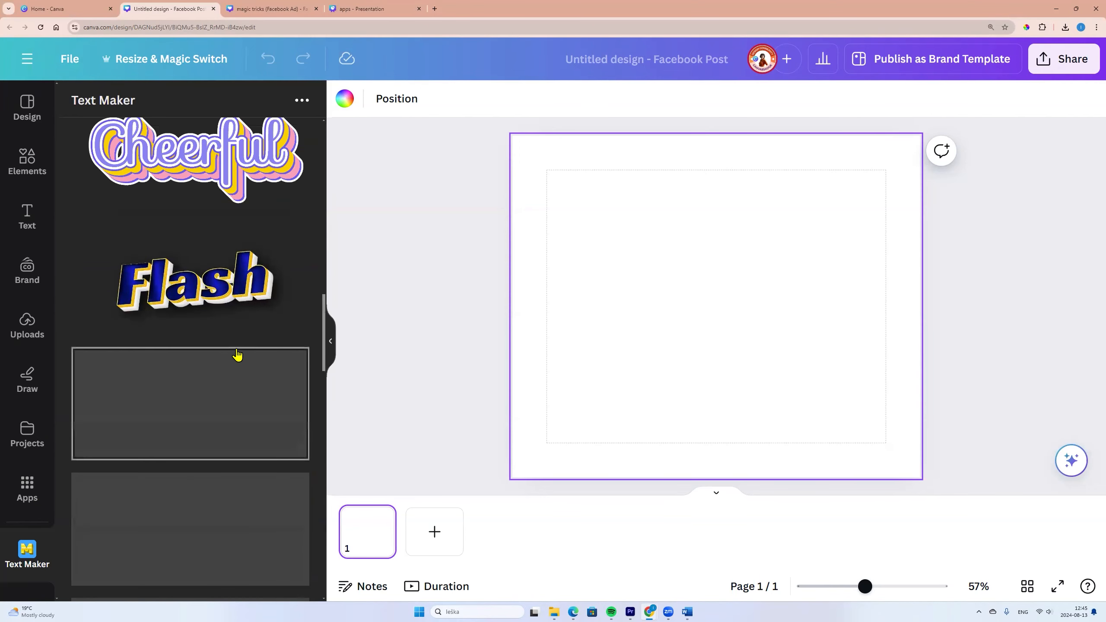
scroll(244, 379, up, 2)
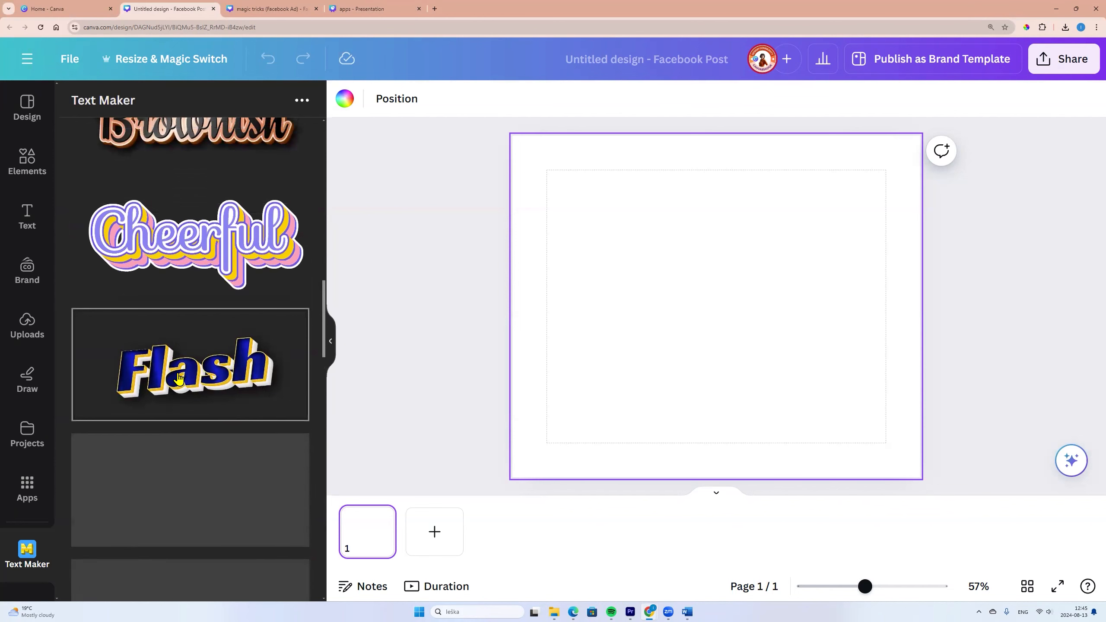
click(190, 395)
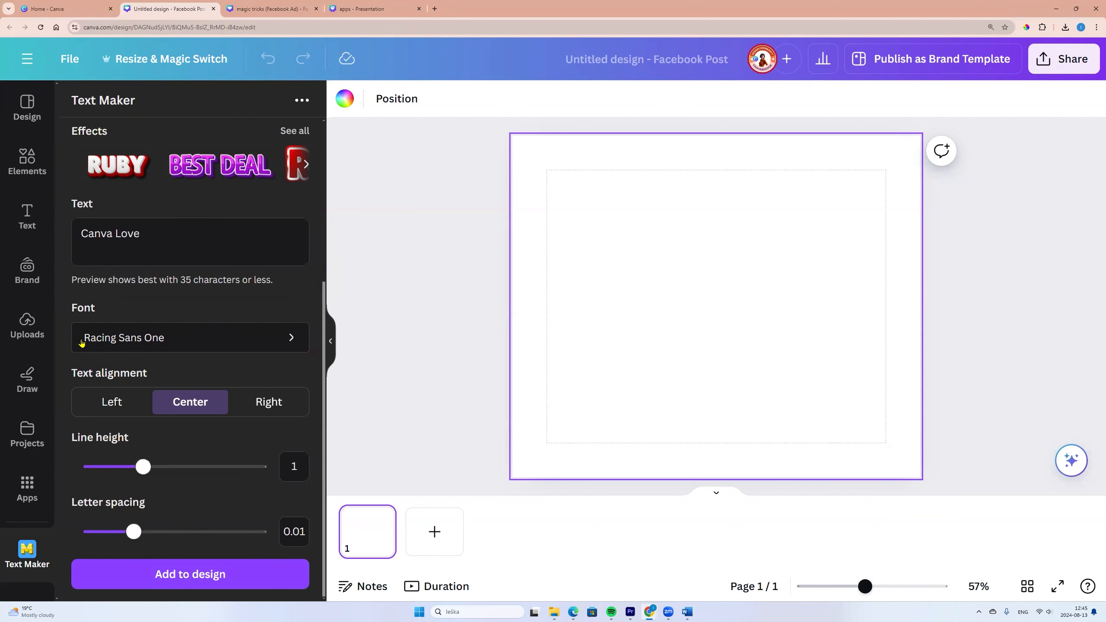
Try the Sail font on the Canva Love text, and set the font to Knewave.
click(112, 333)
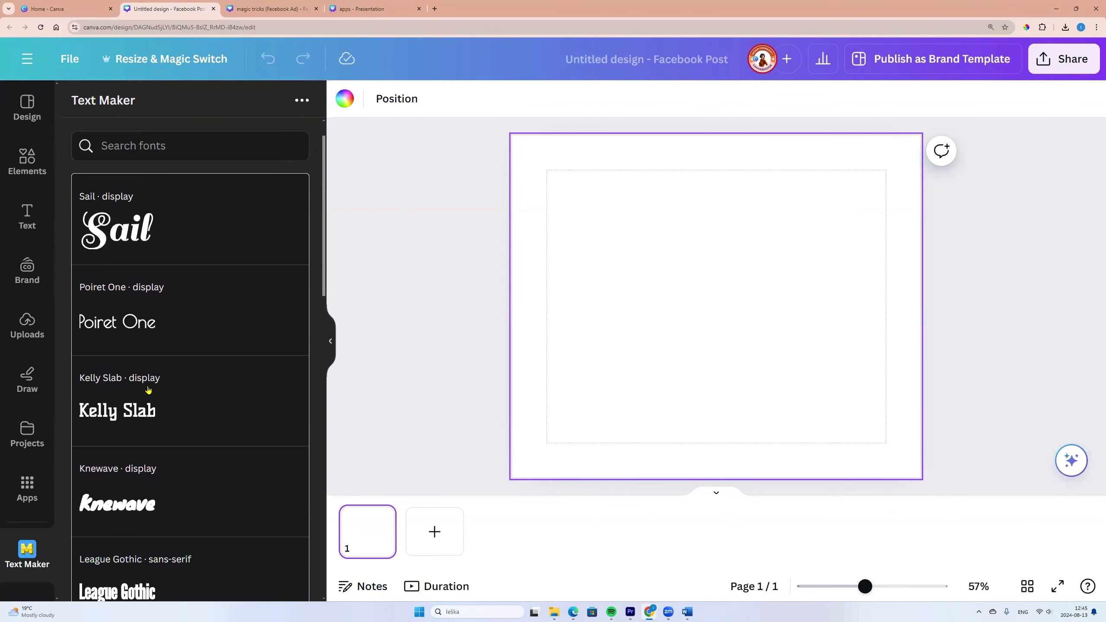
click(130, 230)
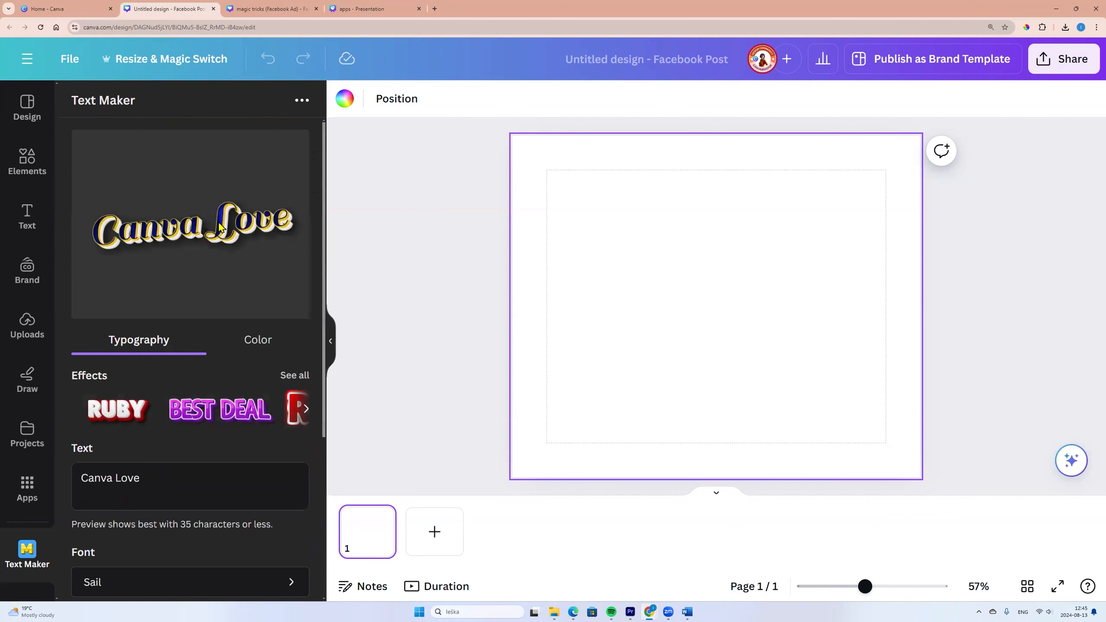
scroll(165, 447, down, 4)
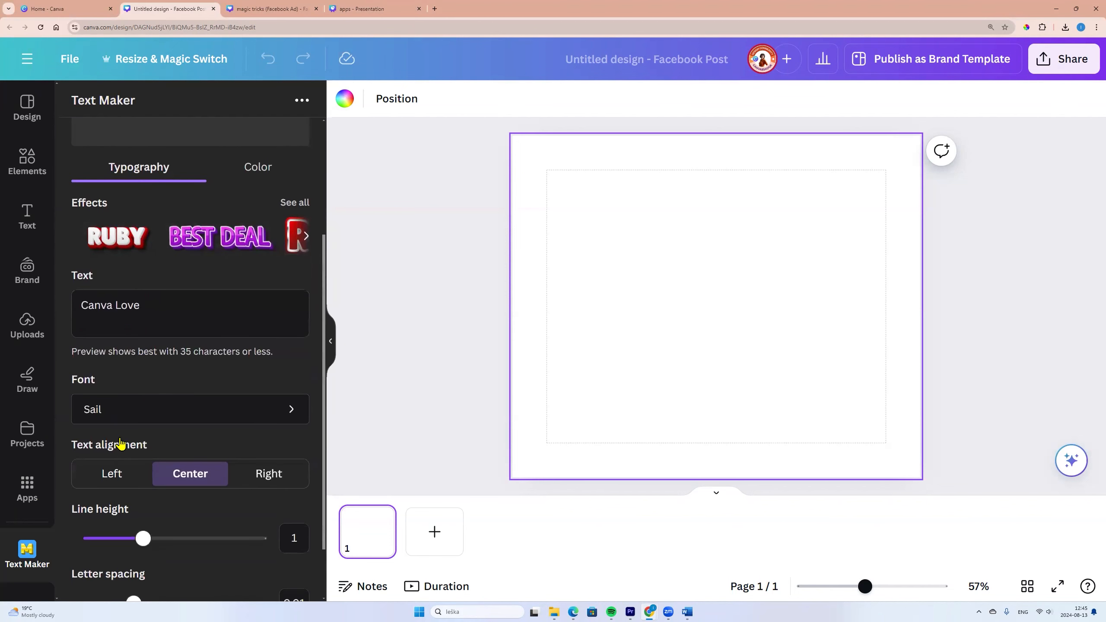
click(120, 419)
click(115, 379)
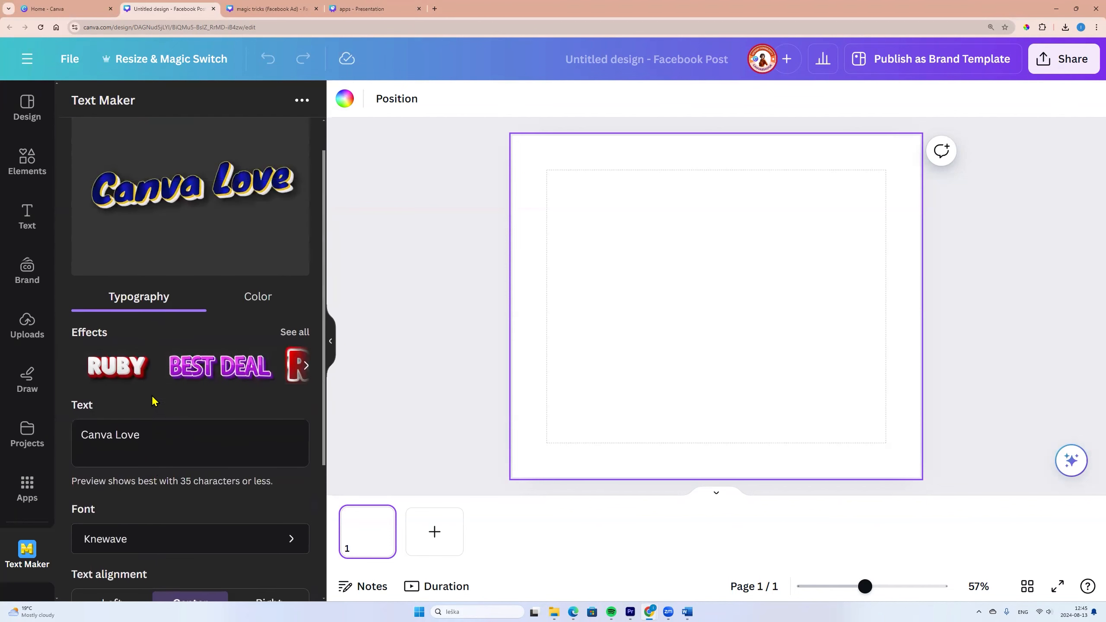
Slightly reduce the letter spacing of the Canva Love text and check the preview.
scroll(154, 451, down, 5)
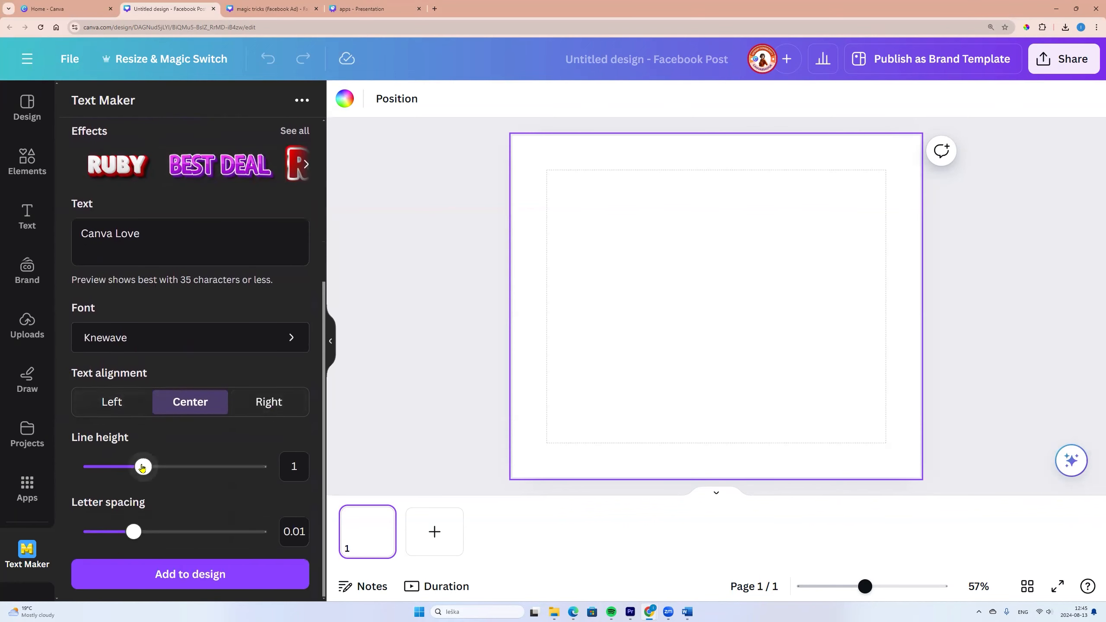
mouse_move(133, 532)
mouse_down()
mouse_move(148, 532)
mouse_move(129, 529)
mouse_up()
scroll(154, 522, up, 5)
scroll(154, 522, down, 4)
scroll(153, 519, down, 2)
scroll(208, 409, up, 3)
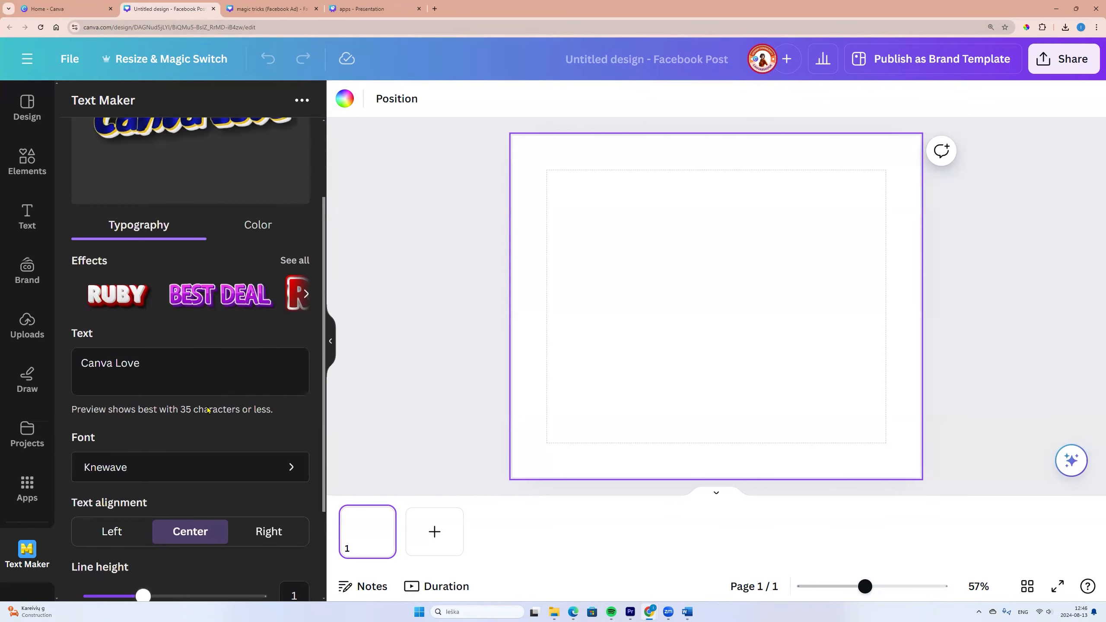
Change the first stop of the text's fill gradient to the light blue #0487ff.
click(260, 225)
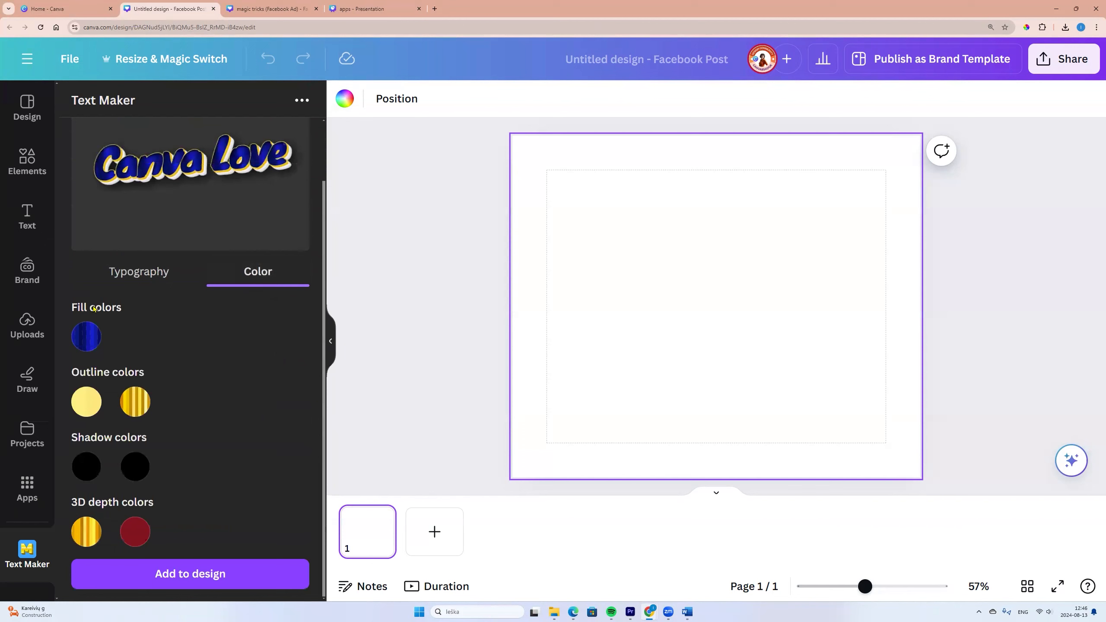
click(88, 336)
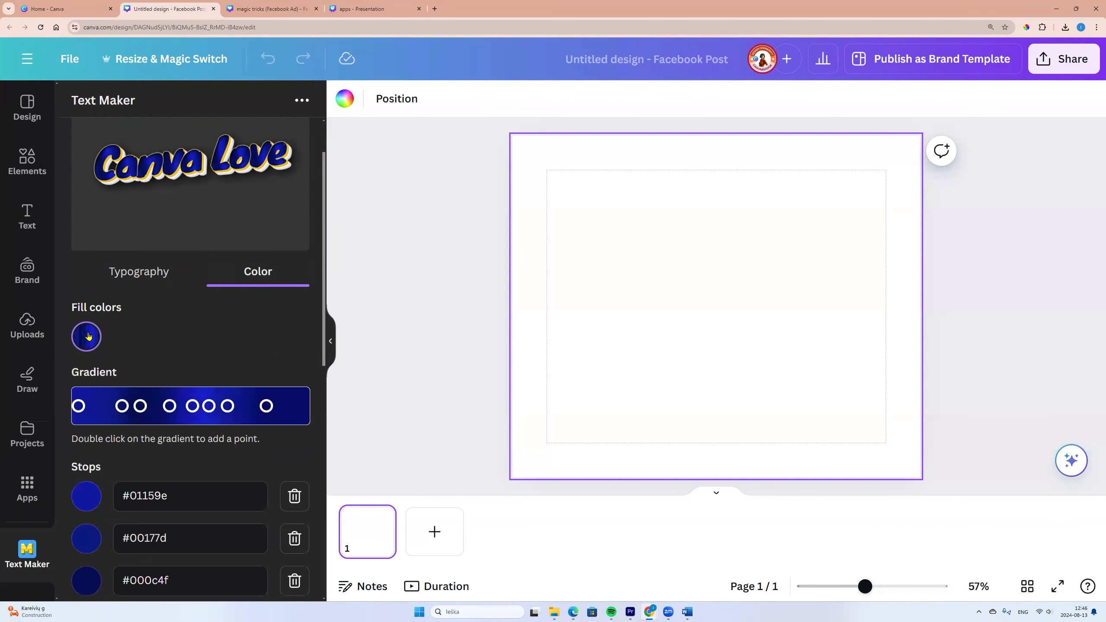
scroll(96, 480, down, 8)
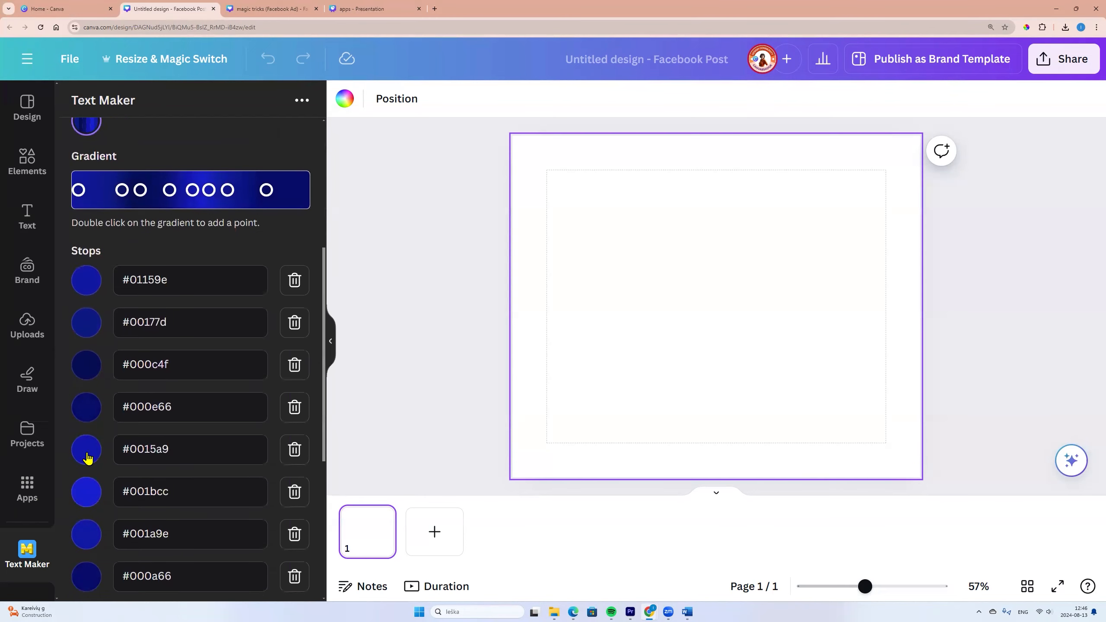
scroll(102, 356, up, 3)
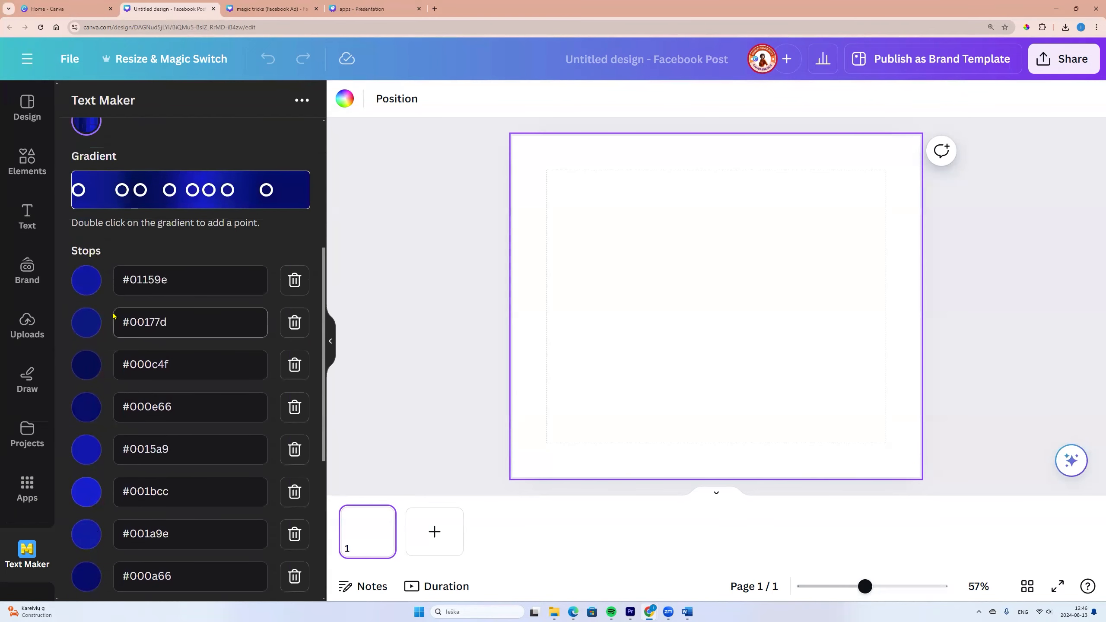
click(88, 281)
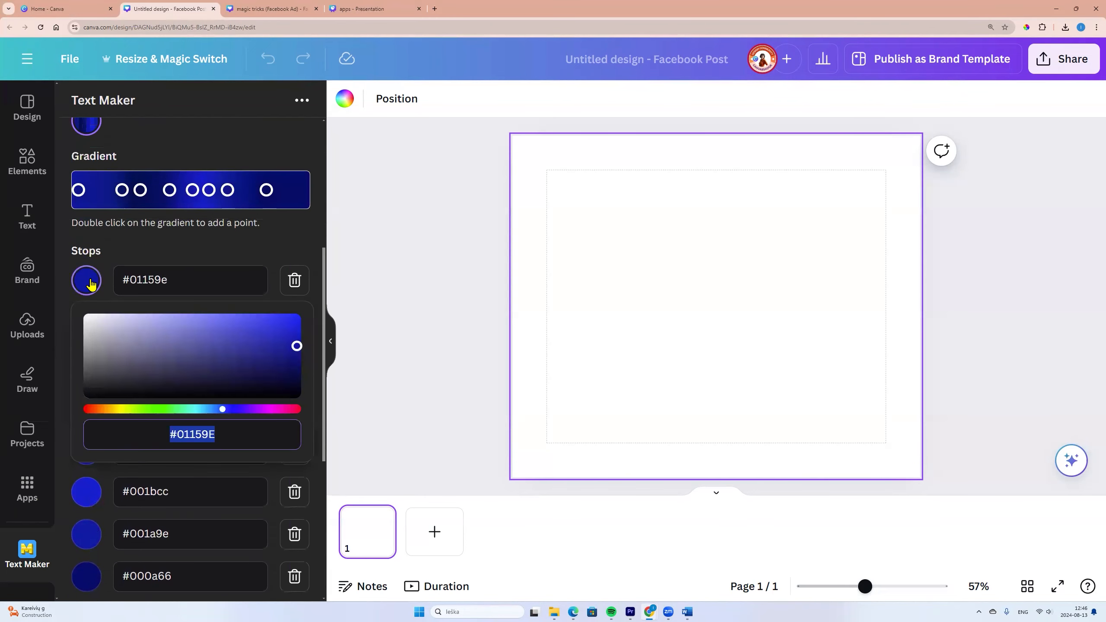
click(223, 409)
drag(224, 410, 209, 410)
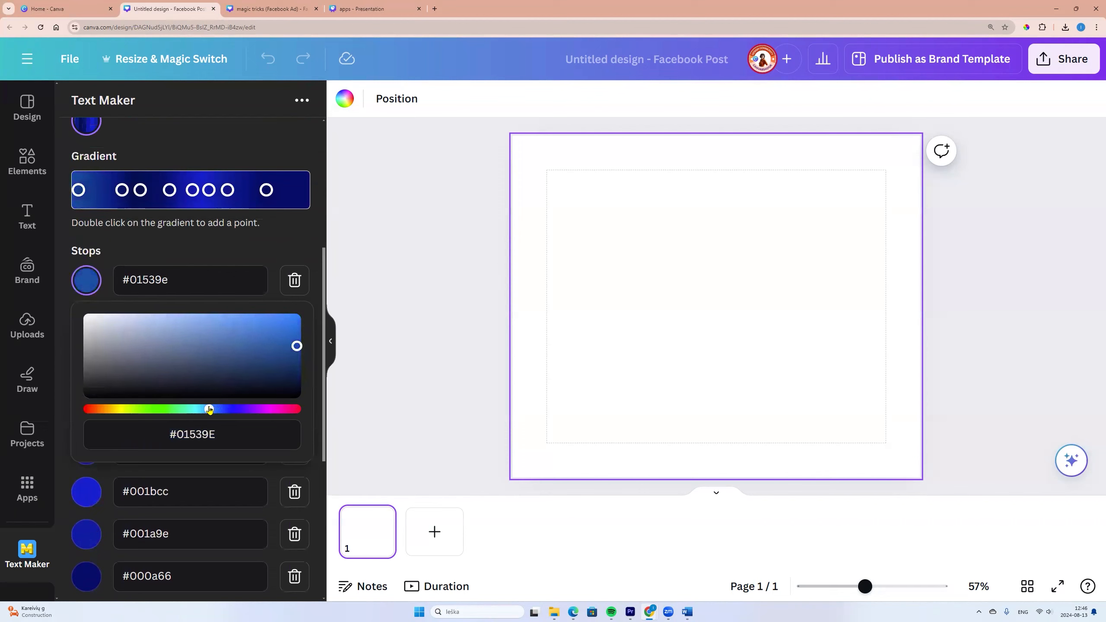
drag(296, 348, 298, 306)
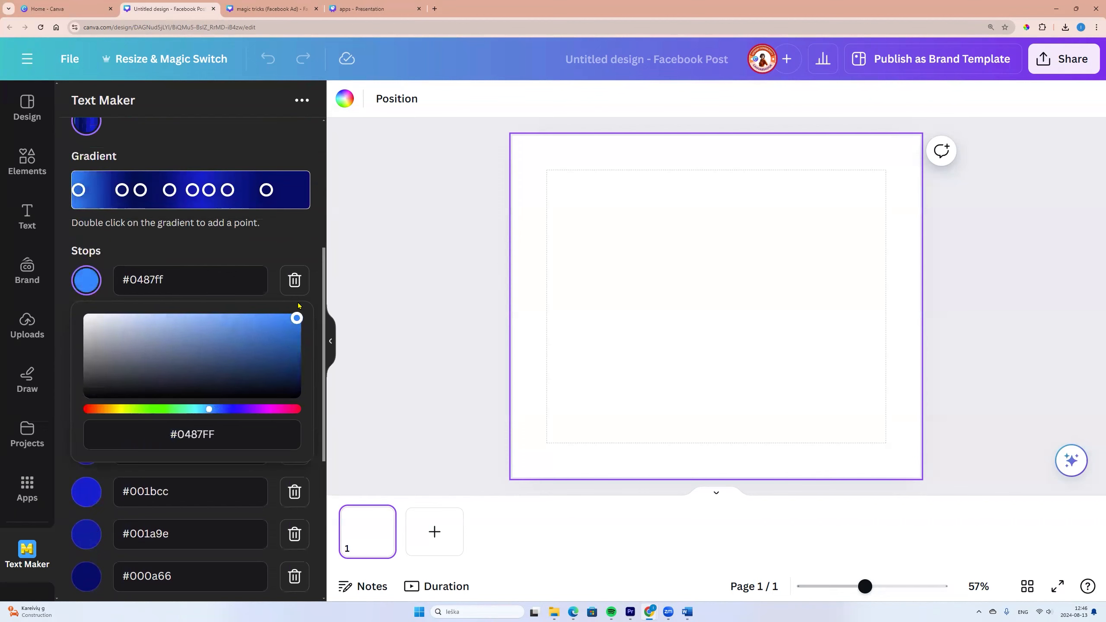
click(233, 252)
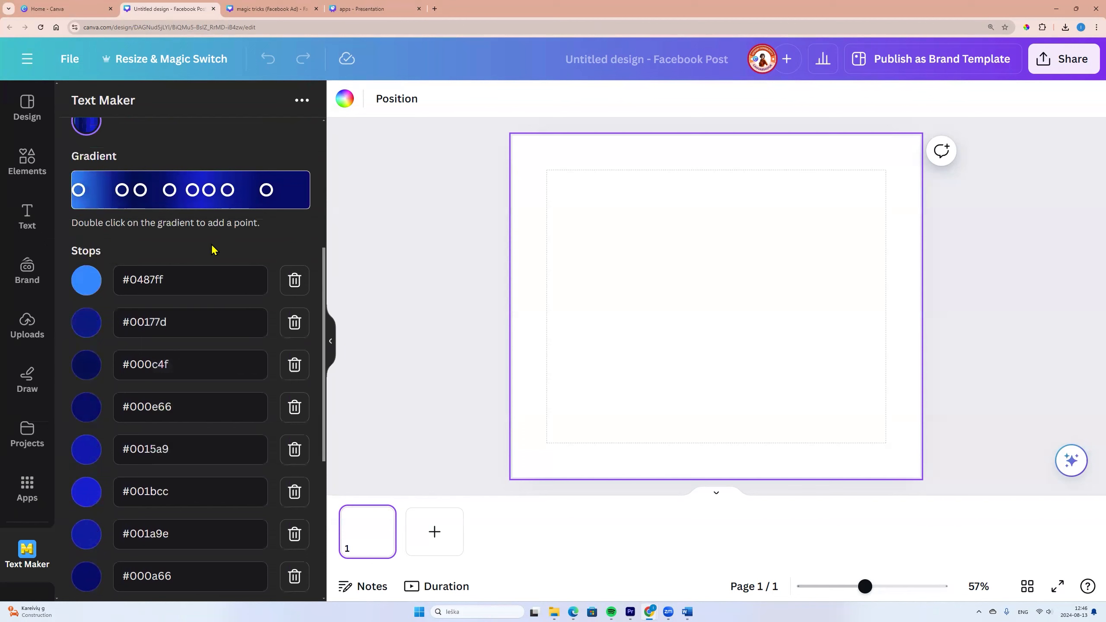
Delete the six middle stops of the fill gradient, keeping only the first and the last one.
click(82, 323)
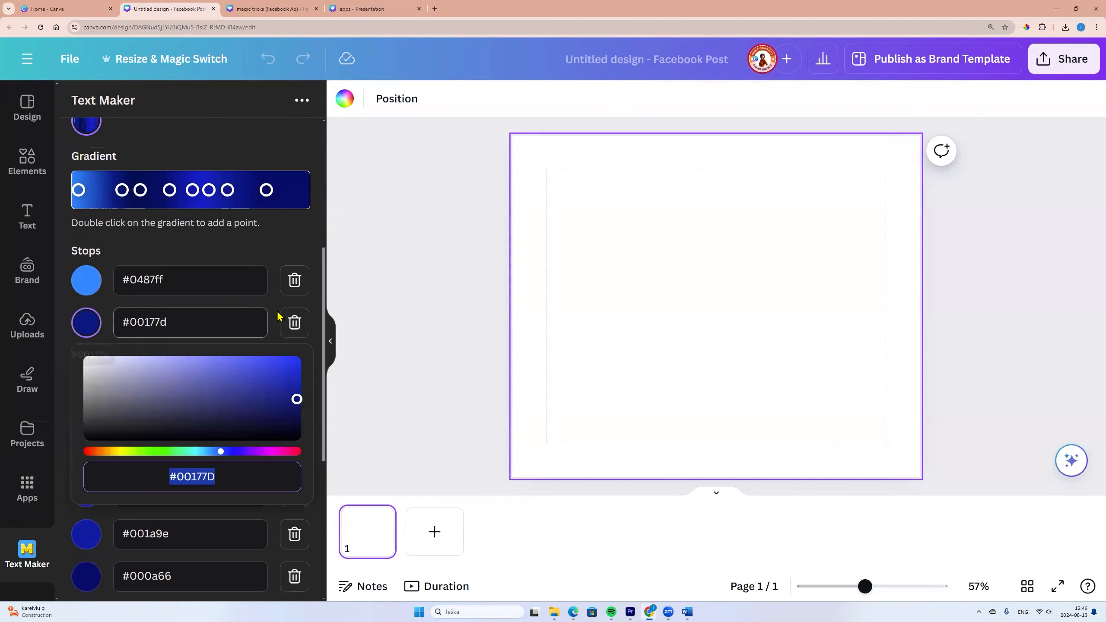
click(292, 323)
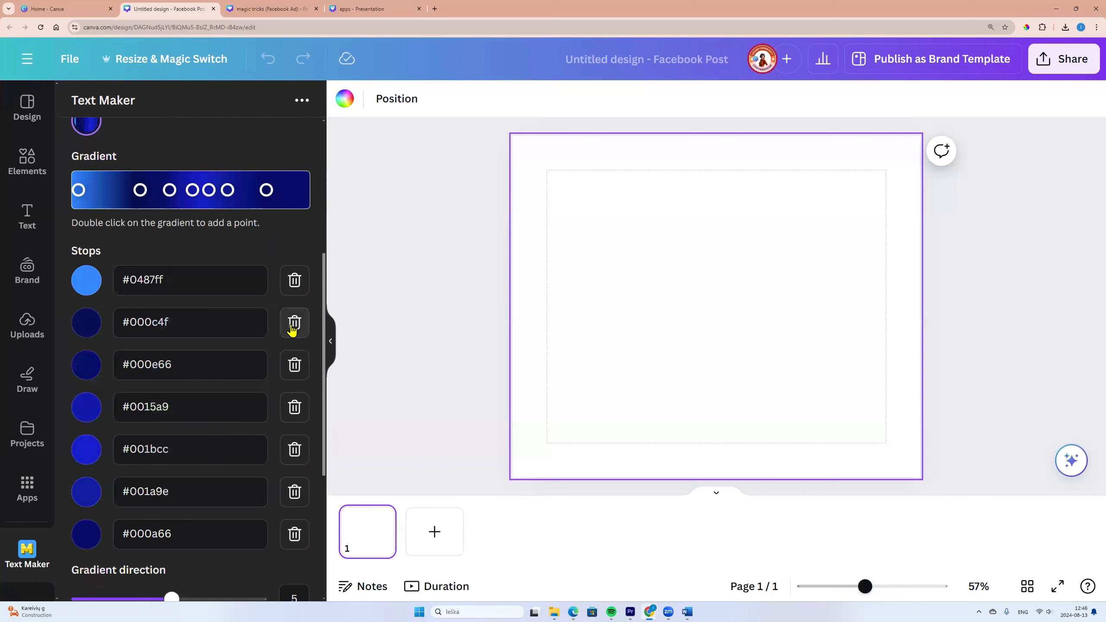
click(293, 324)
click(294, 325)
click(295, 325)
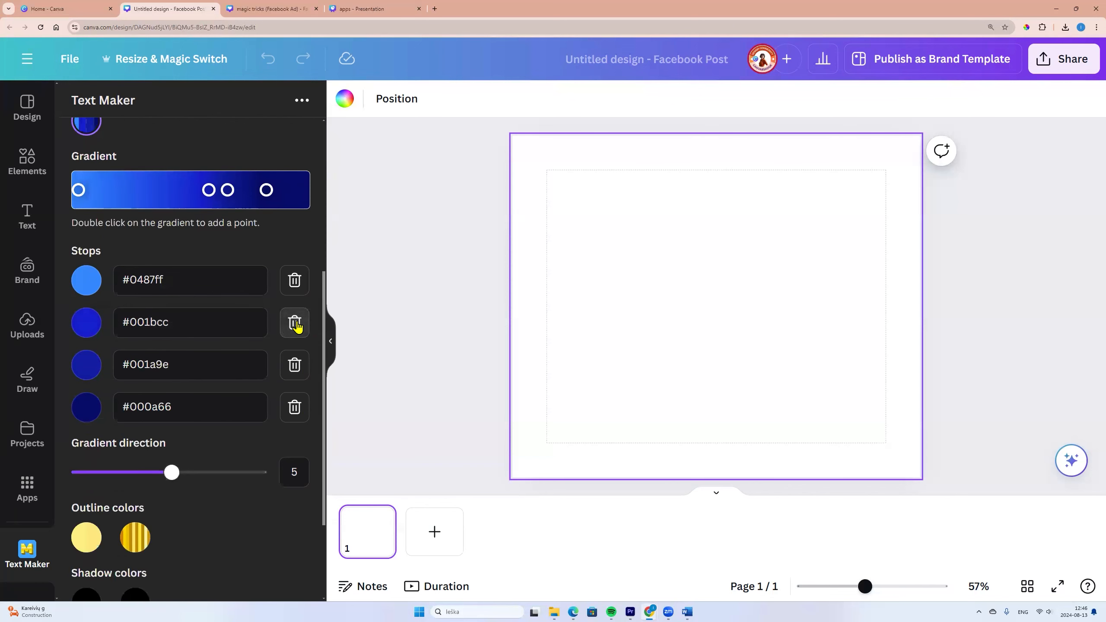
click(295, 325)
click(295, 324)
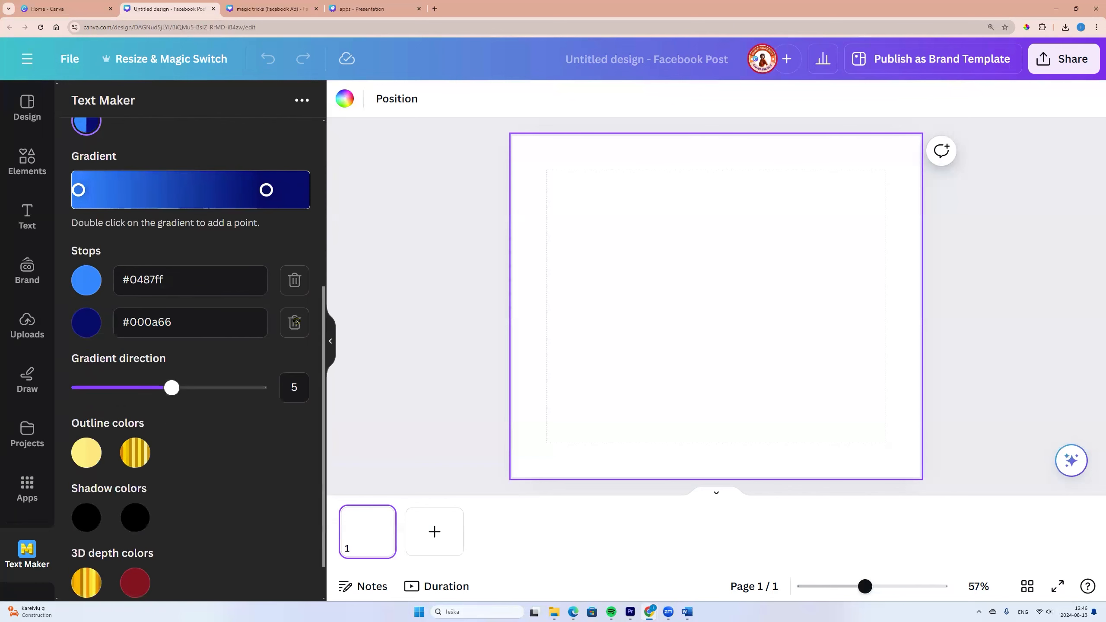
Change the last stop of the fill gradient to the bright pink #ff05d0.
click(91, 326)
drag(224, 452, 269, 454)
drag(297, 408, 296, 360)
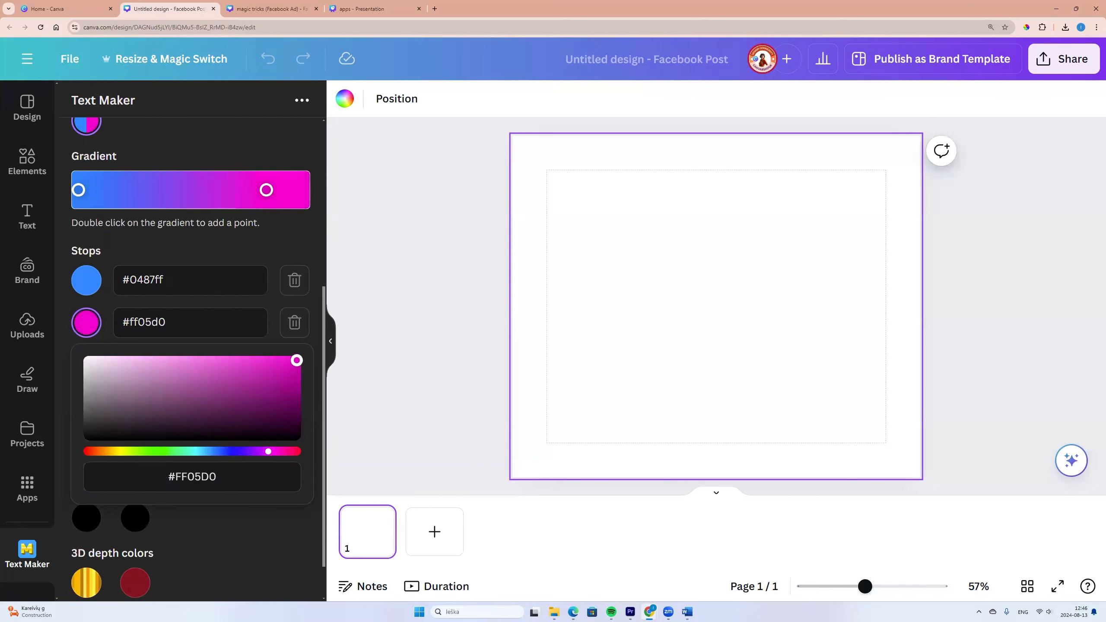
scroll(105, 234, up, 6)
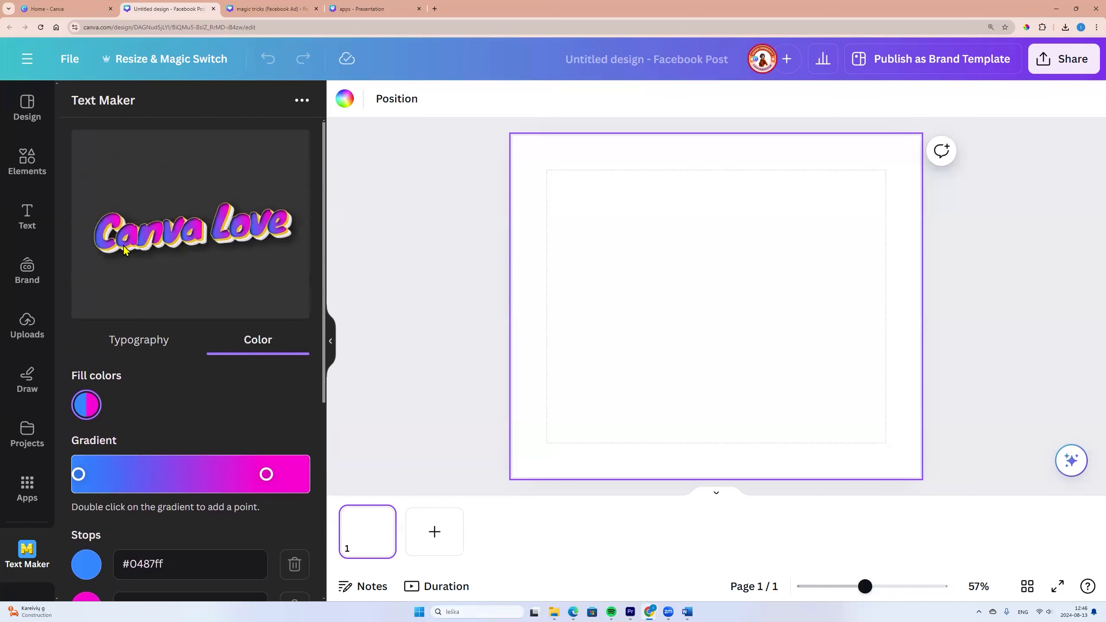
Move the pink stop to the middle of the fill gradient and add a third stop near its far end.
scroll(149, 298, down, 3)
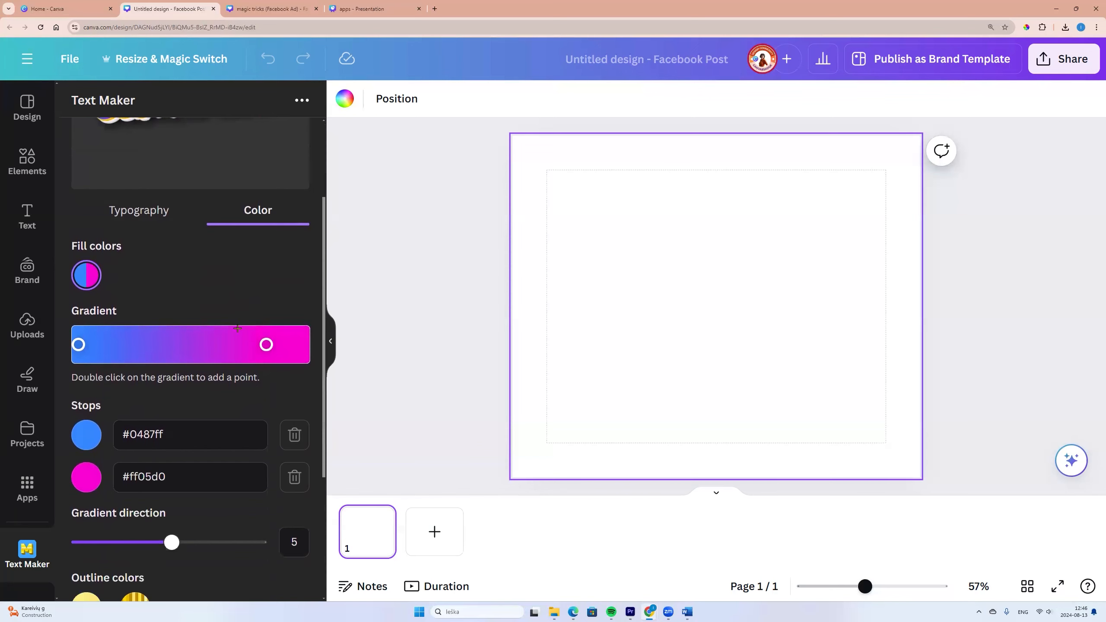
drag(268, 346, 191, 345)
double_click(283, 344)
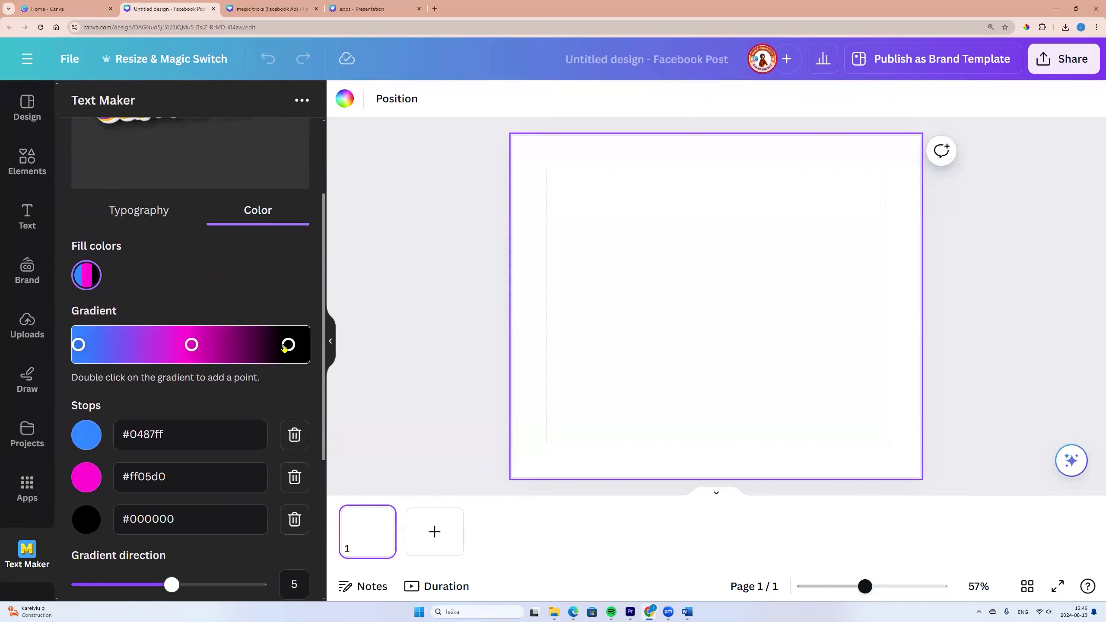
Change the black last stop of the text's fill gradient to the light pink #ff59d1.
scroll(278, 356, down, 2)
click(87, 432)
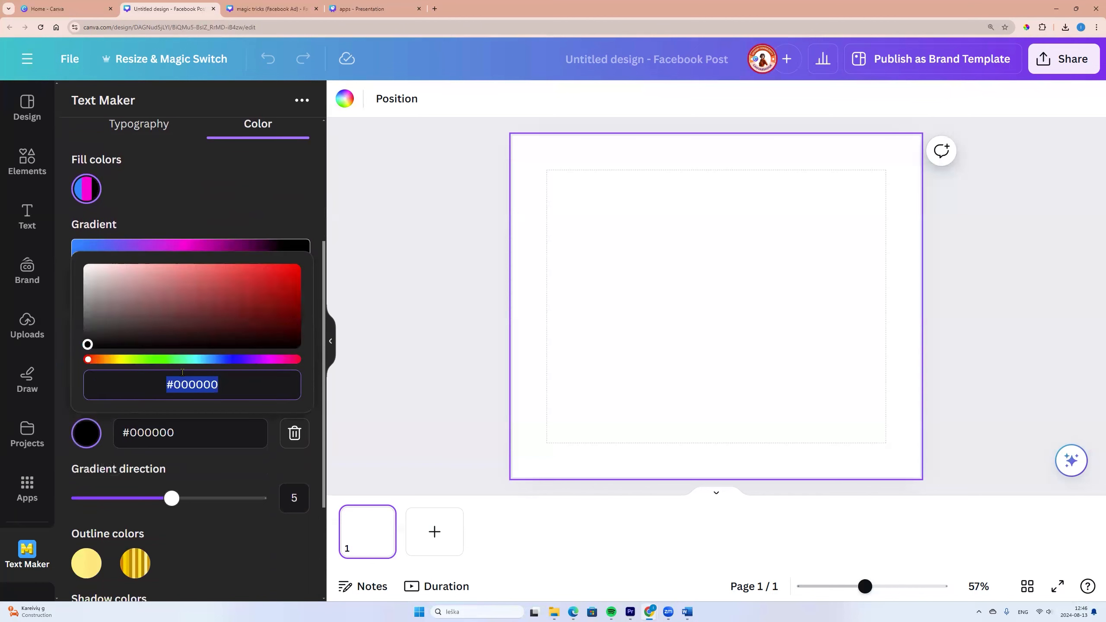
drag(93, 360, 272, 361)
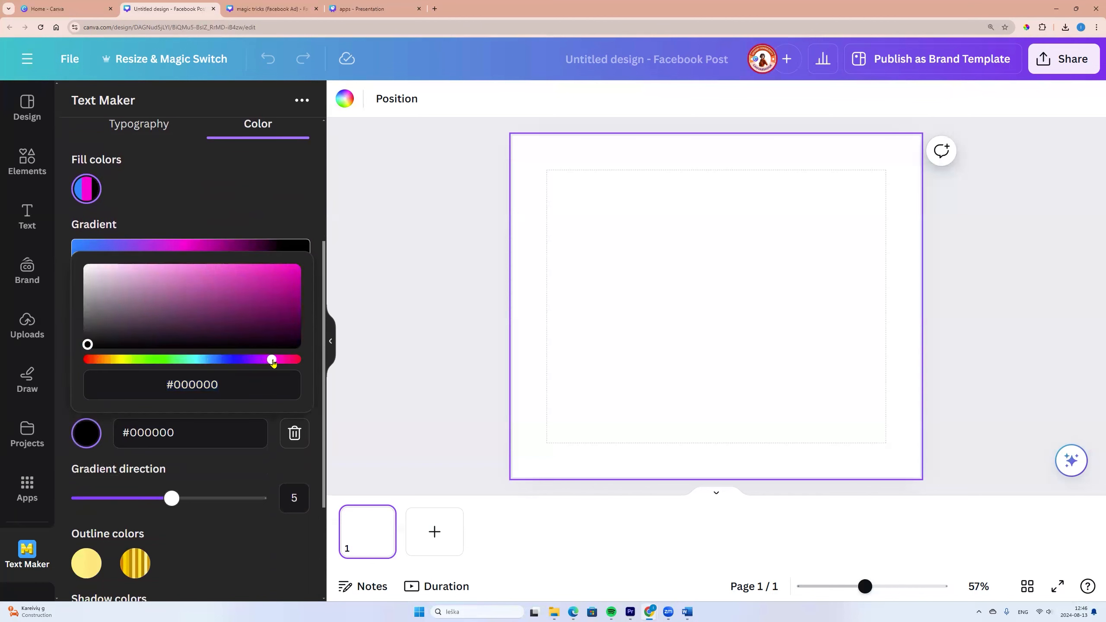
drag(88, 345, 225, 268)
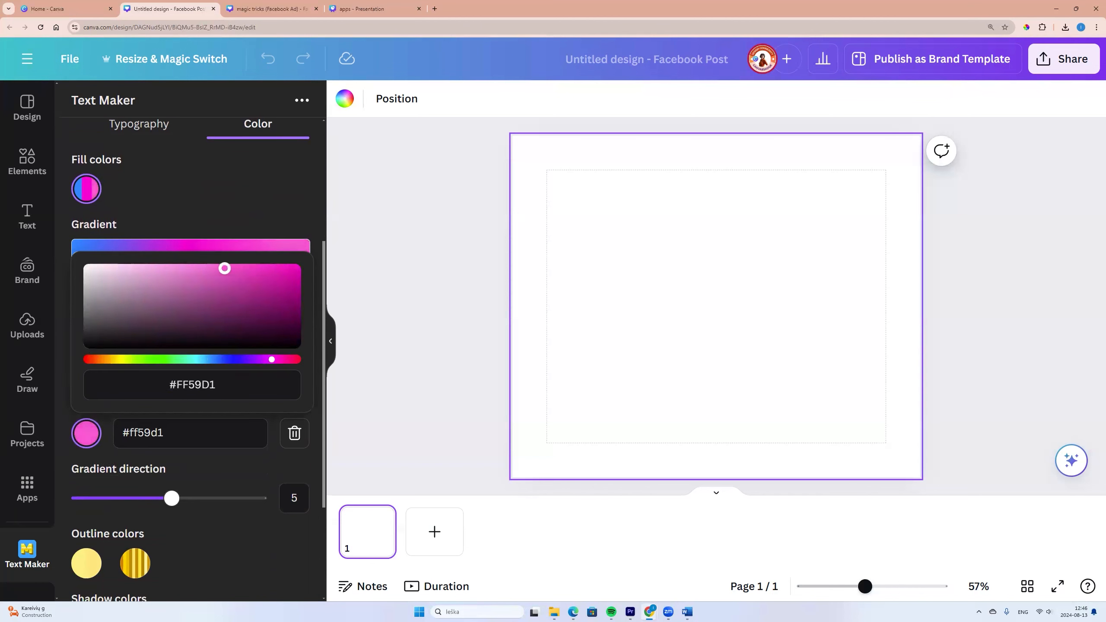
click(232, 205)
scroll(231, 205, up, 5)
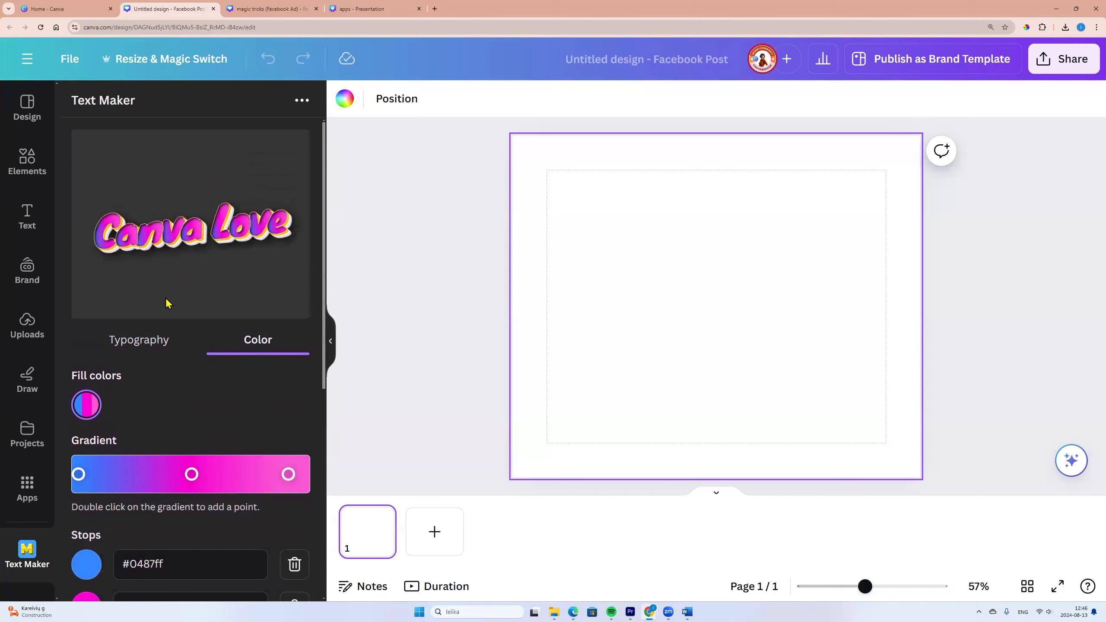
Add a stop between the blue and bright pink stops of the fill gradient and color it blue #323afa.
scroll(168, 303, down, 4)
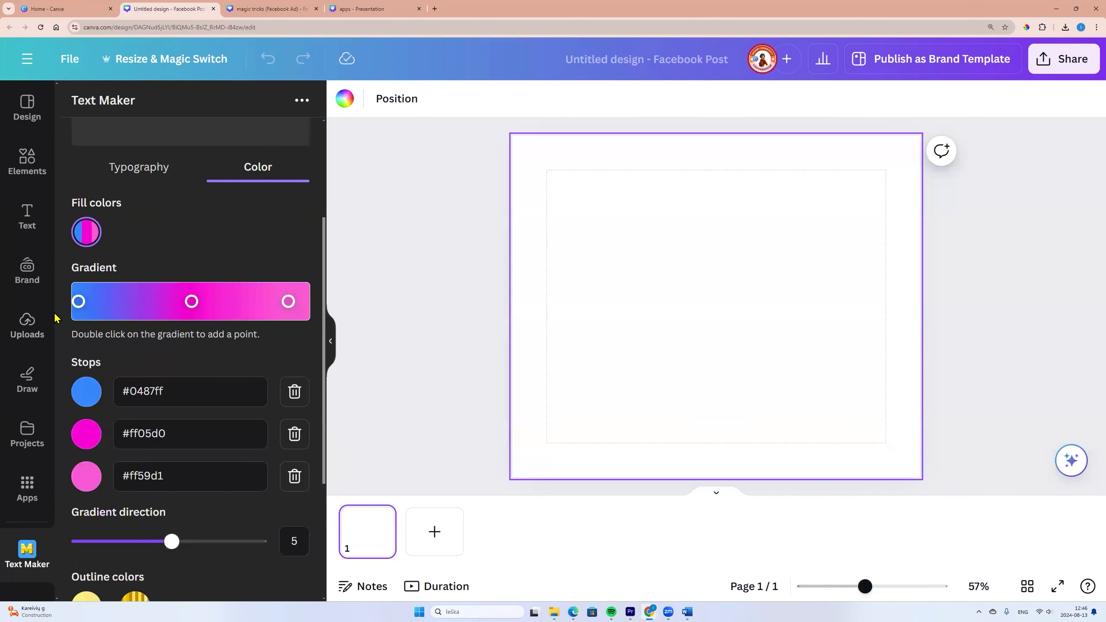
double_click(142, 301)
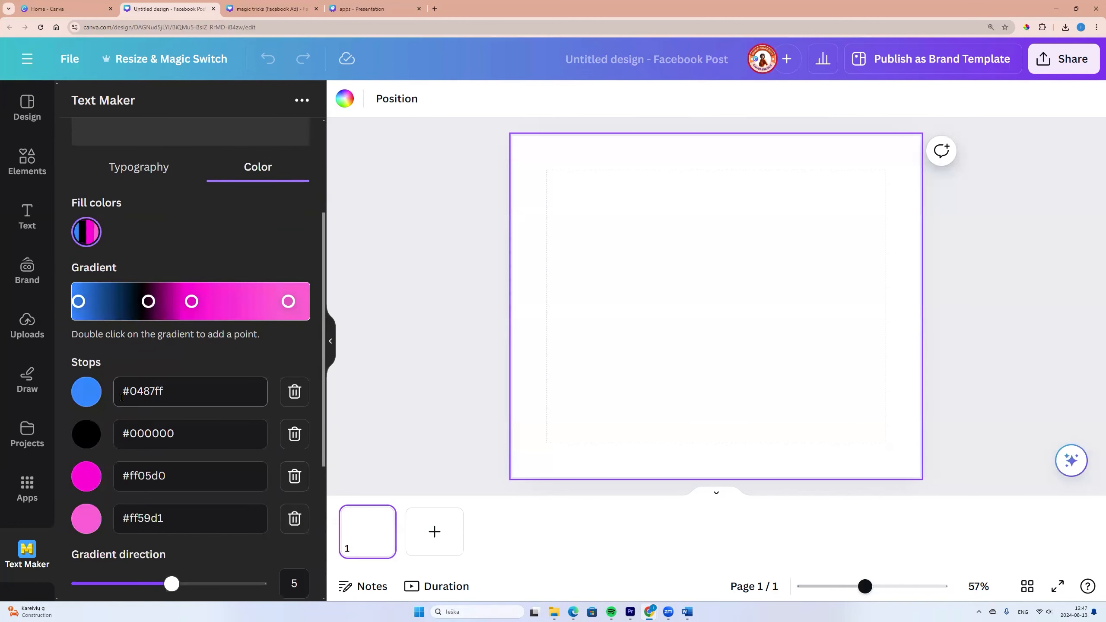
click(86, 433)
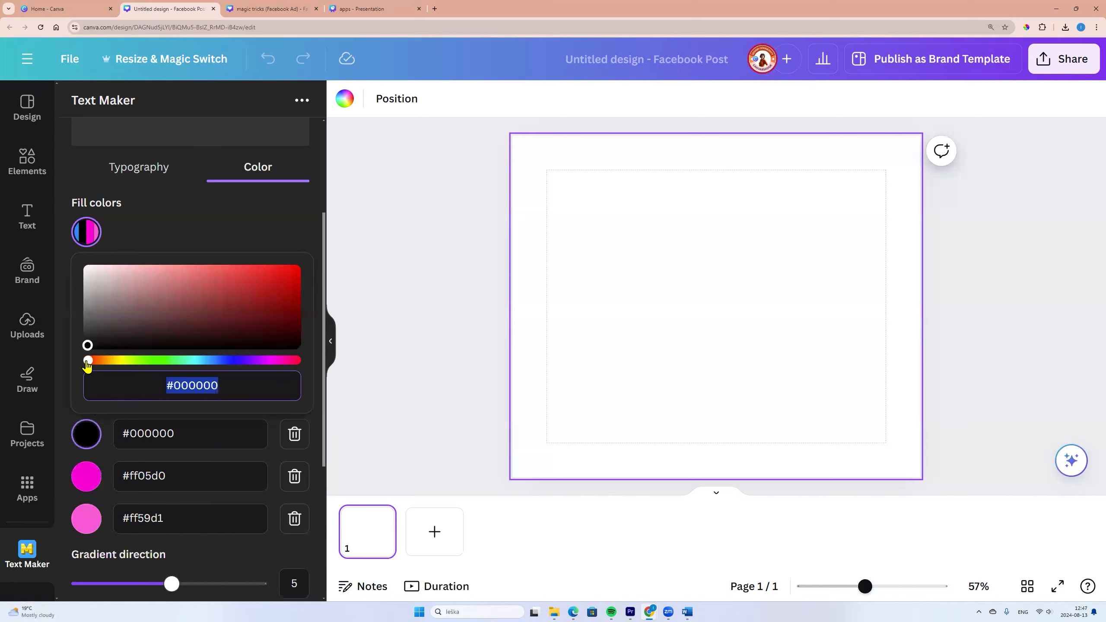
drag(88, 361, 230, 361)
click(254, 275)
scroll(222, 305, up, 4)
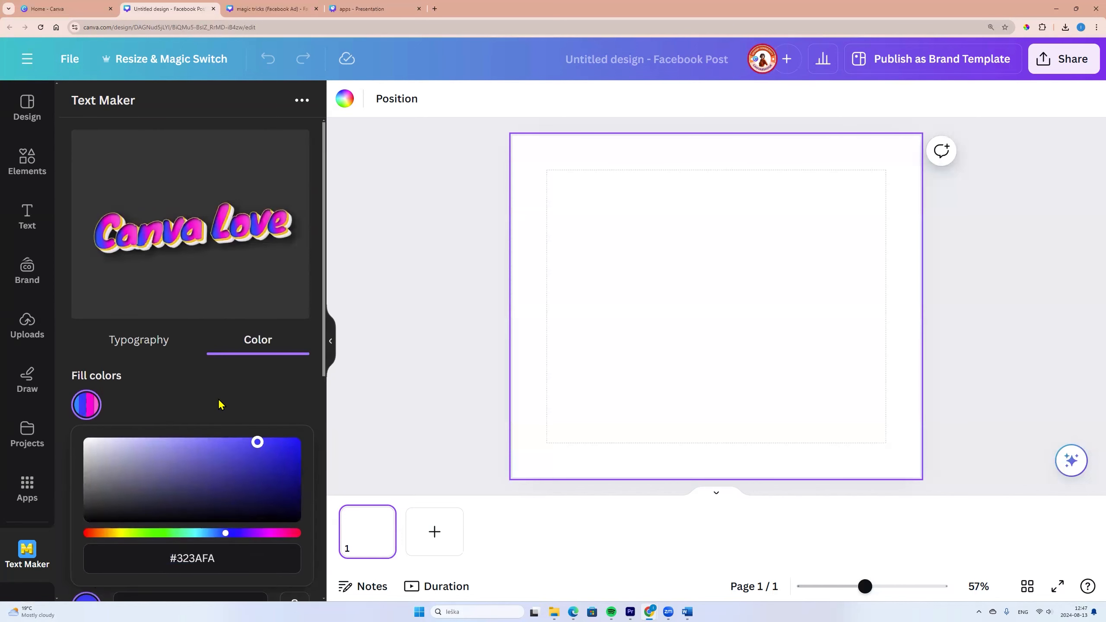
click(216, 391)
Change the first stop of the first outline color's gradient to the pale pink #ffd1fd.
scroll(216, 391, down, 5)
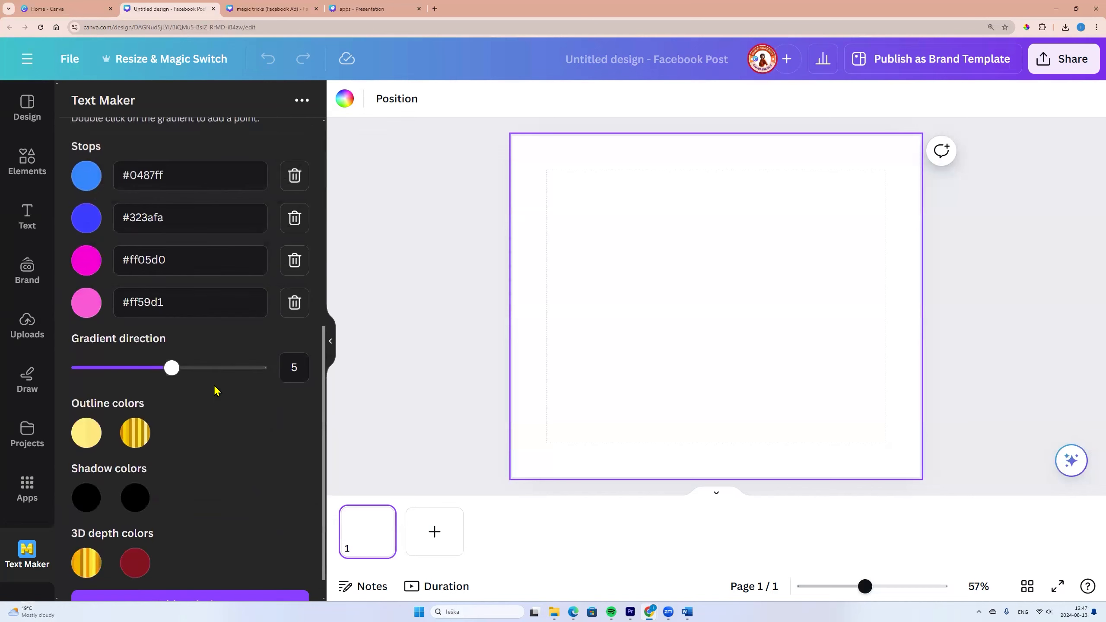
scroll(213, 388, down, 1)
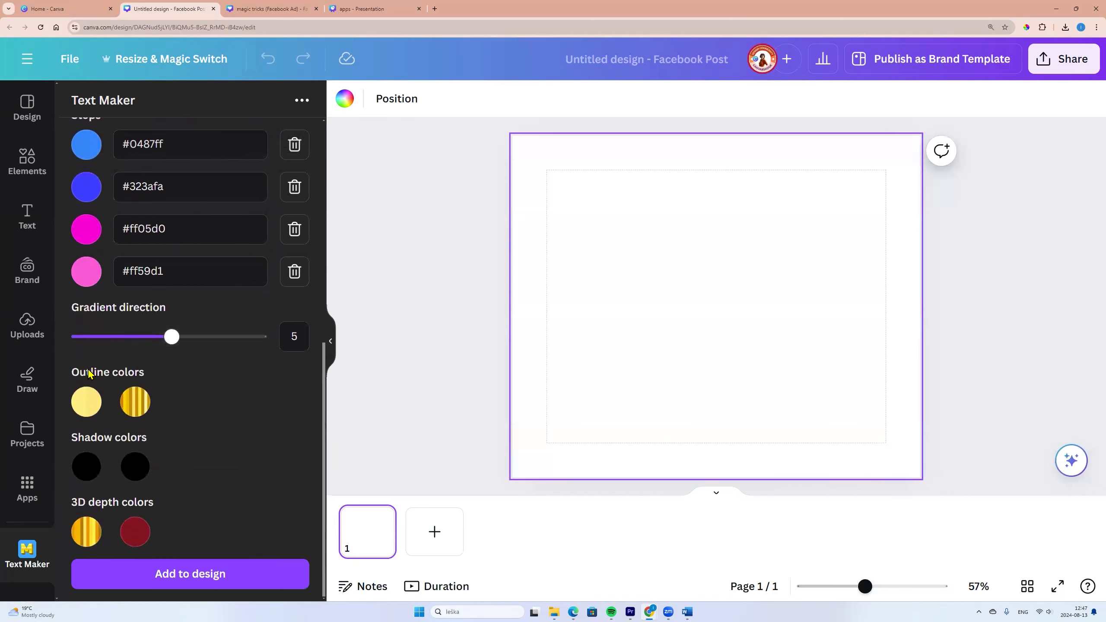
scroll(170, 473, up, 10)
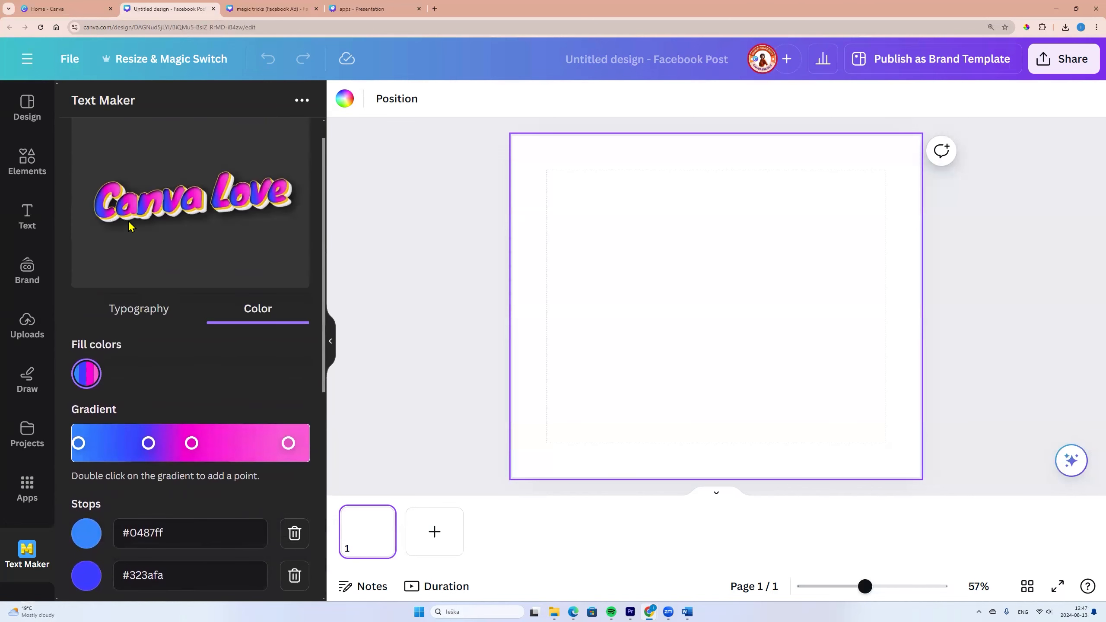
scroll(166, 390, down, 8)
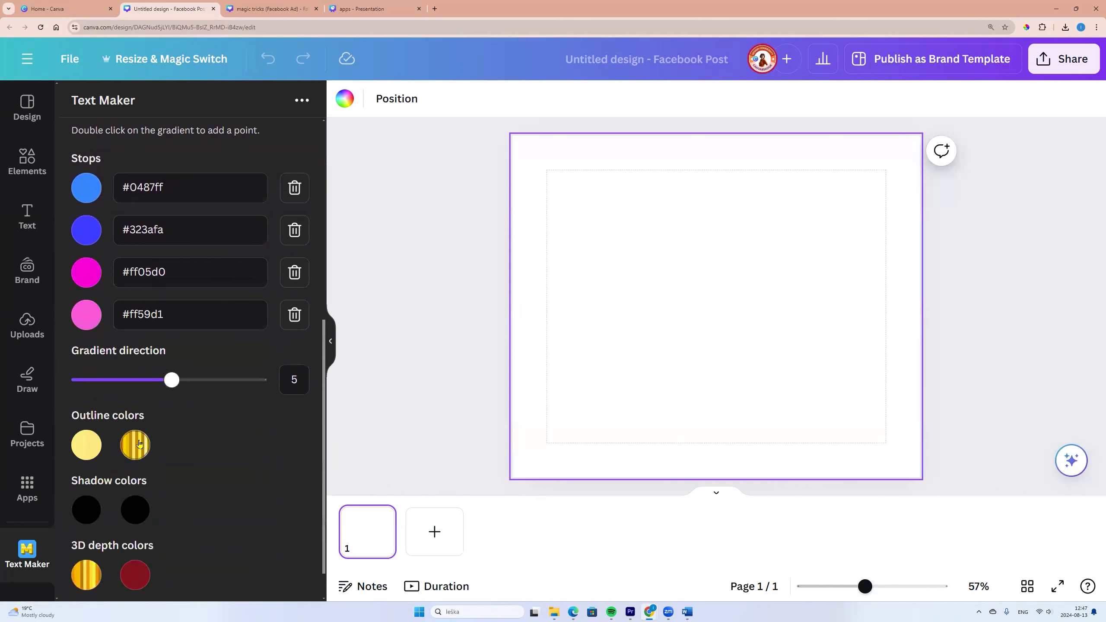
click(86, 449)
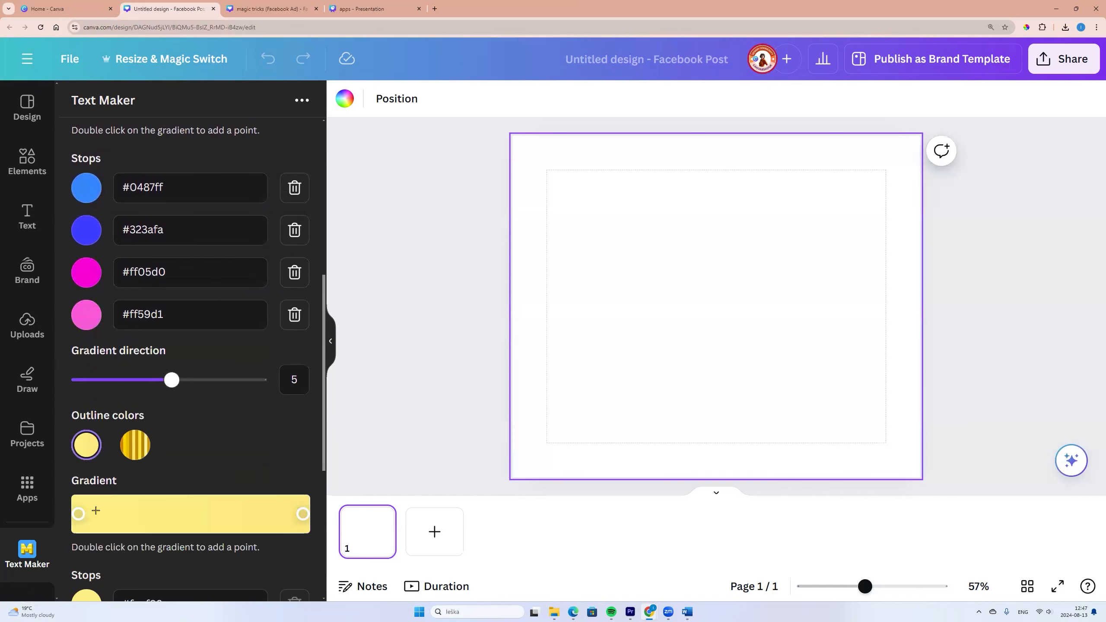
scroll(77, 516, down, 4)
click(87, 441)
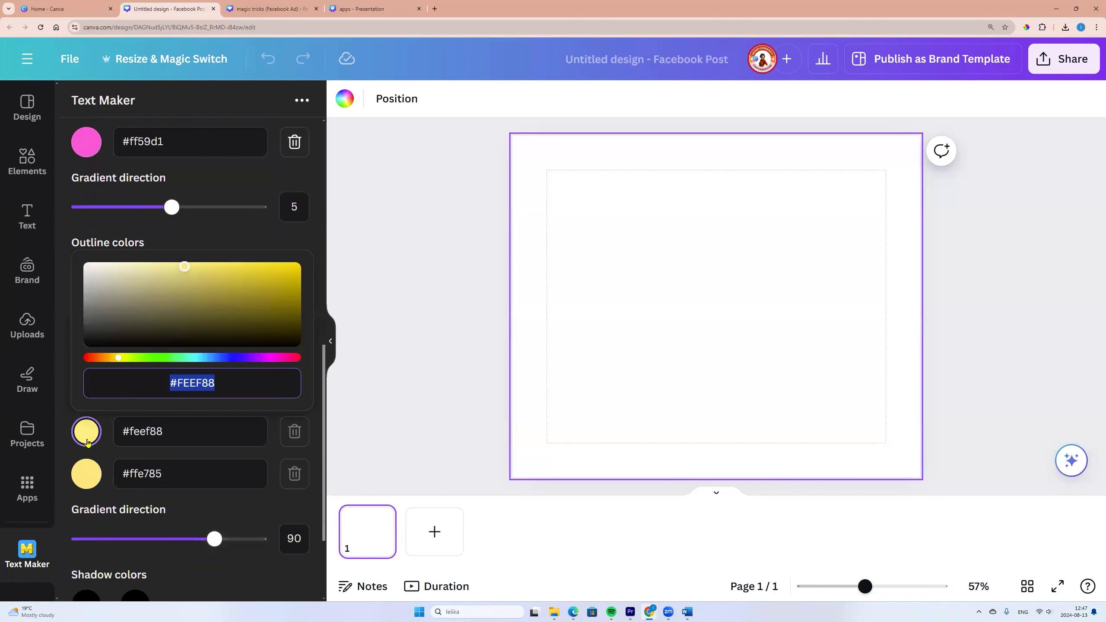
drag(121, 359, 264, 361)
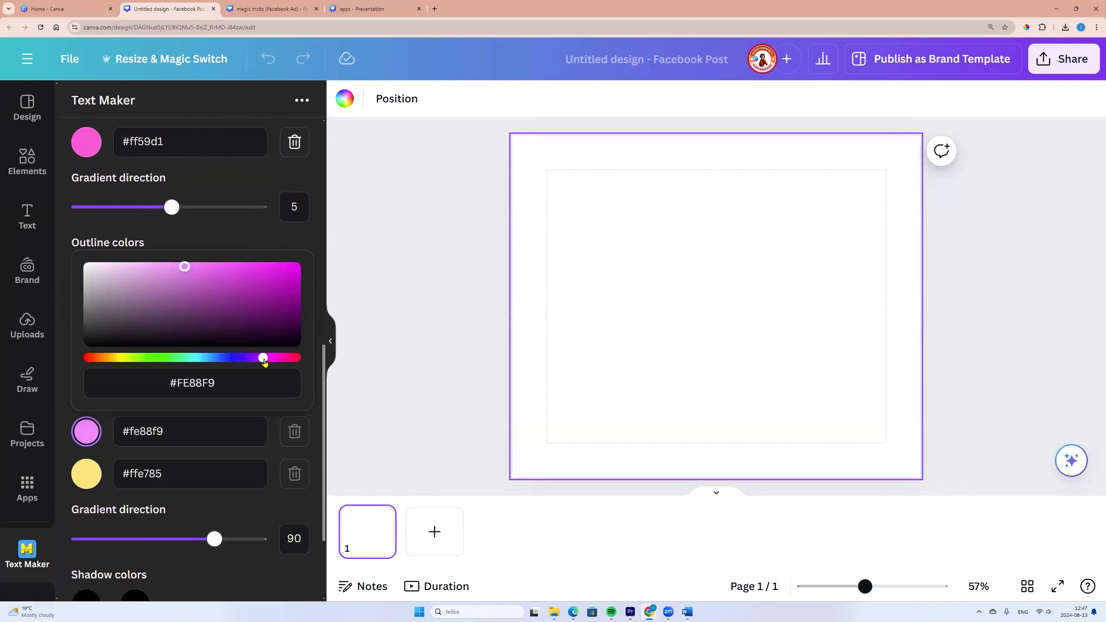
drag(185, 266, 124, 264)
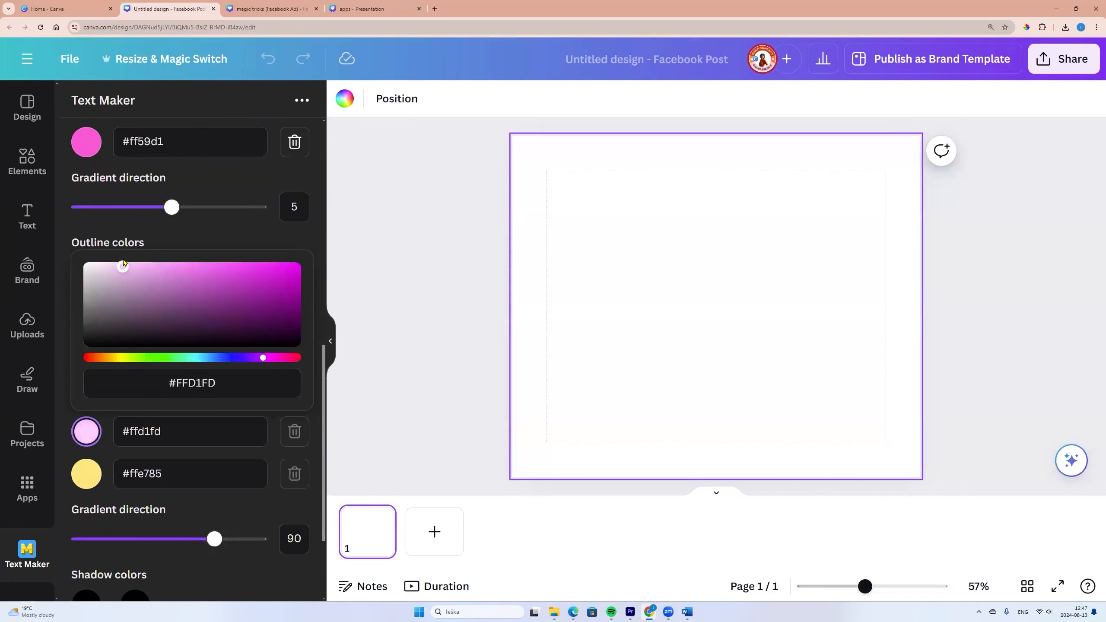
scroll(233, 490, up, 10)
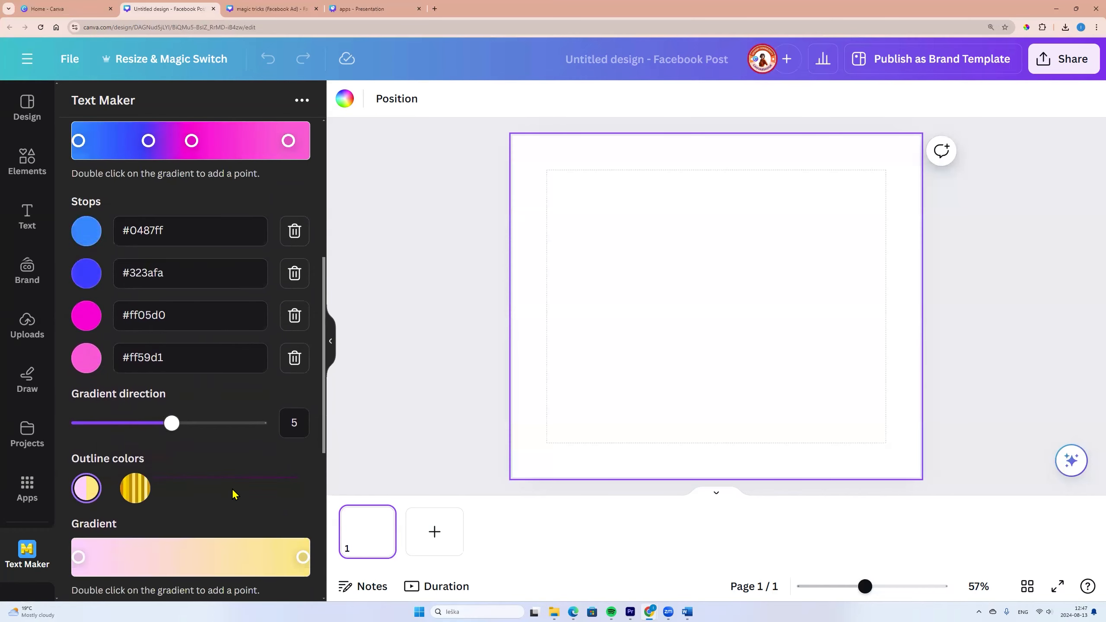
Add the finished text to the design, enlarge it and place it across the upper part of the page.
scroll(176, 411, down, 10)
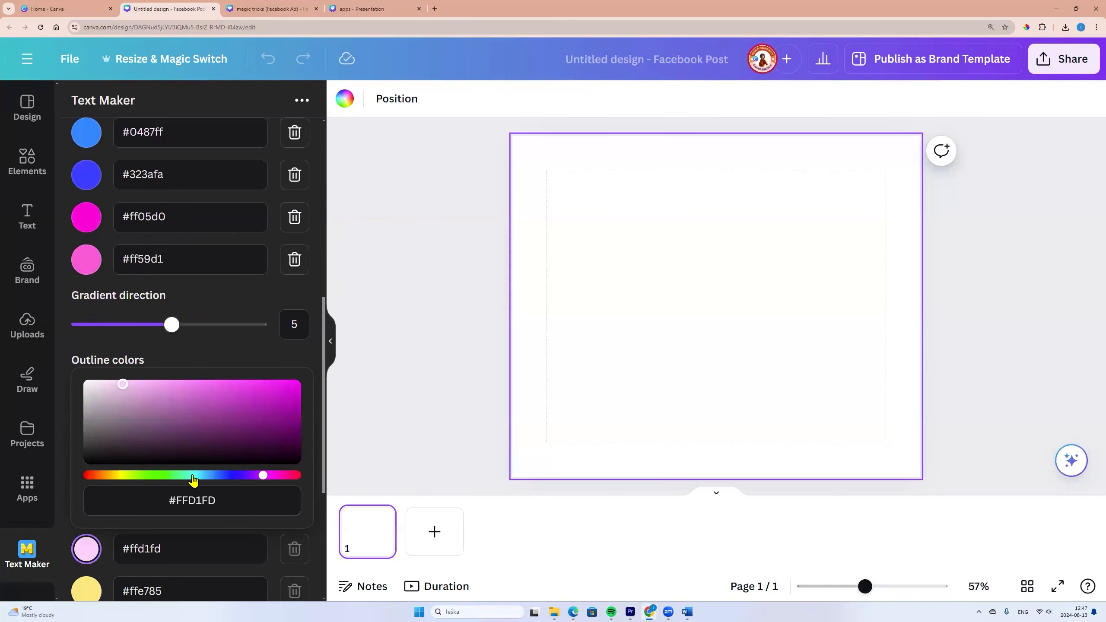
scroll(61, 444, down, 5)
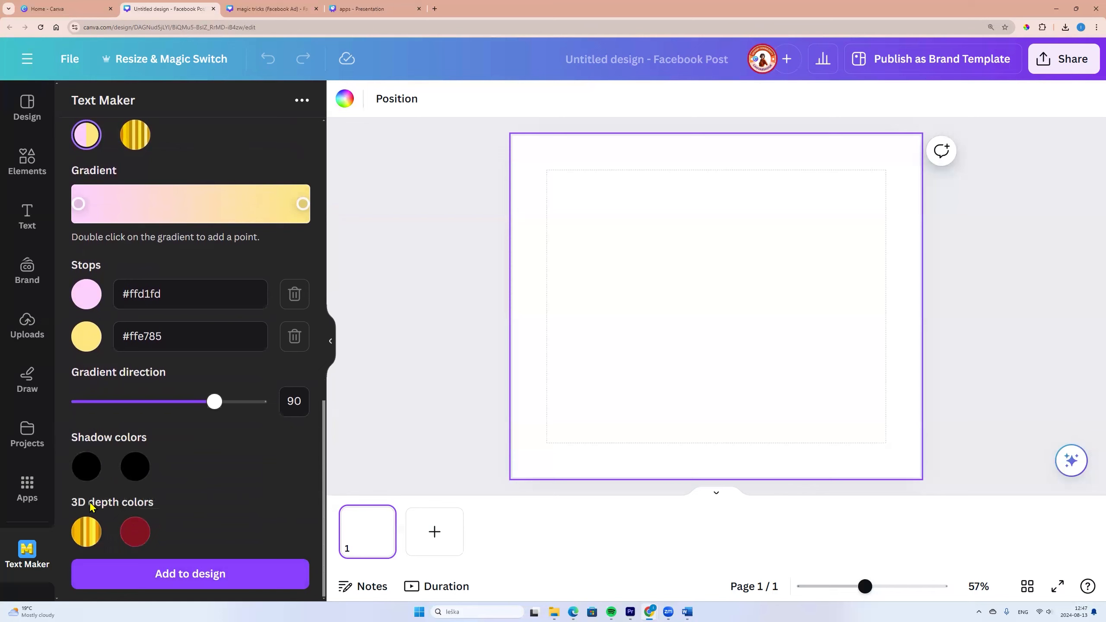
click(202, 583)
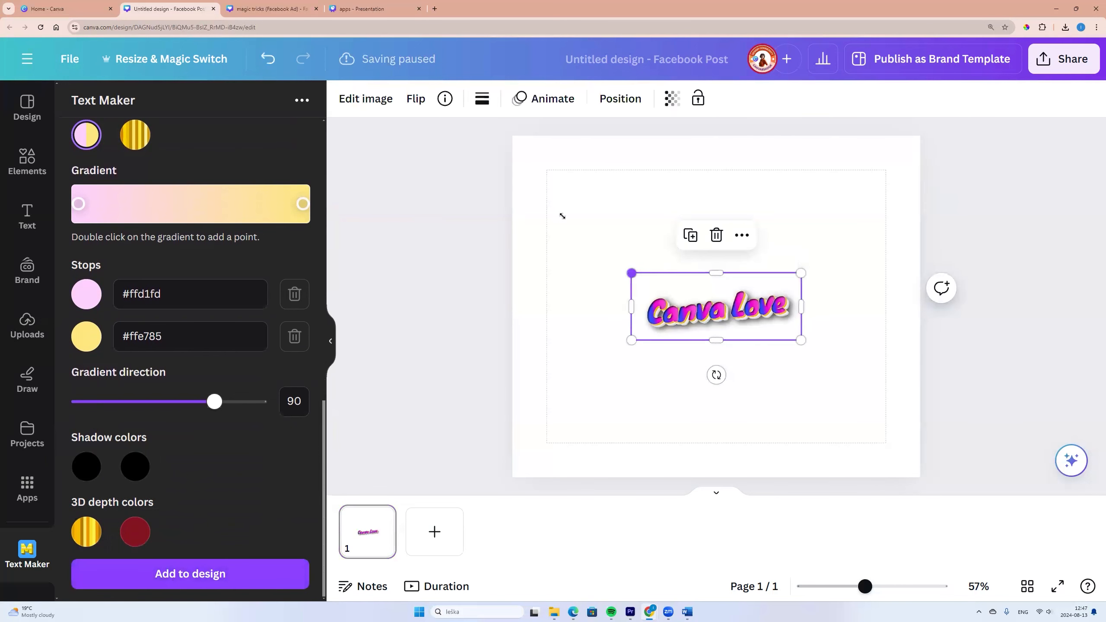
drag(562, 216, 531, 188)
drag(800, 341, 776, 224)
Apply the cream script effect with gold edges from the Gold effects category to the Canva Love text.
scroll(215, 326, up, 5)
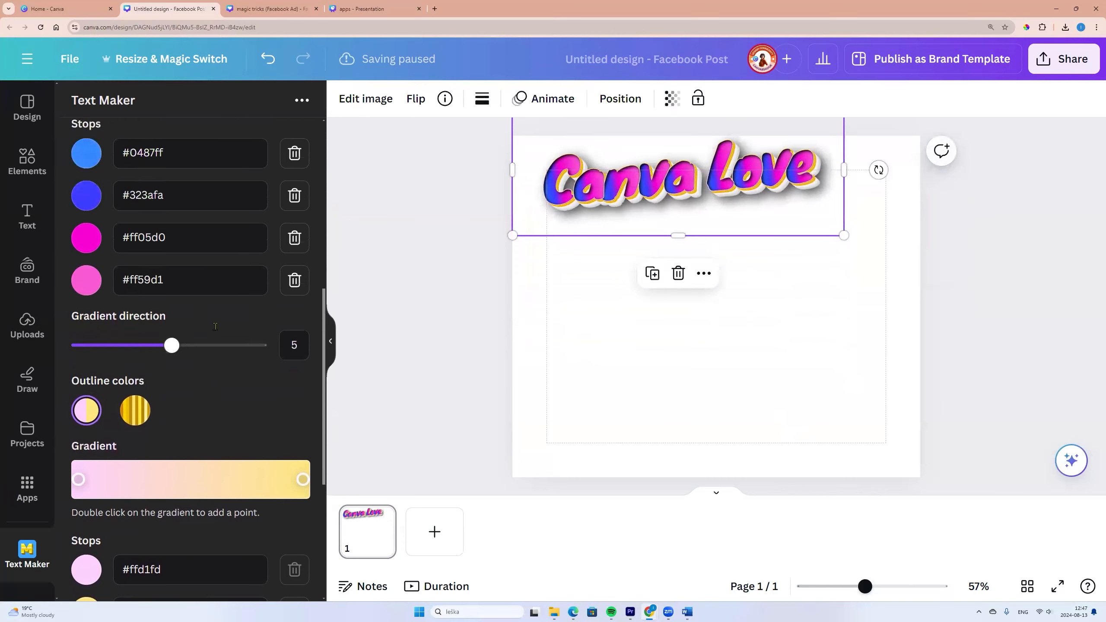
scroll(215, 327, up, 8)
click(150, 344)
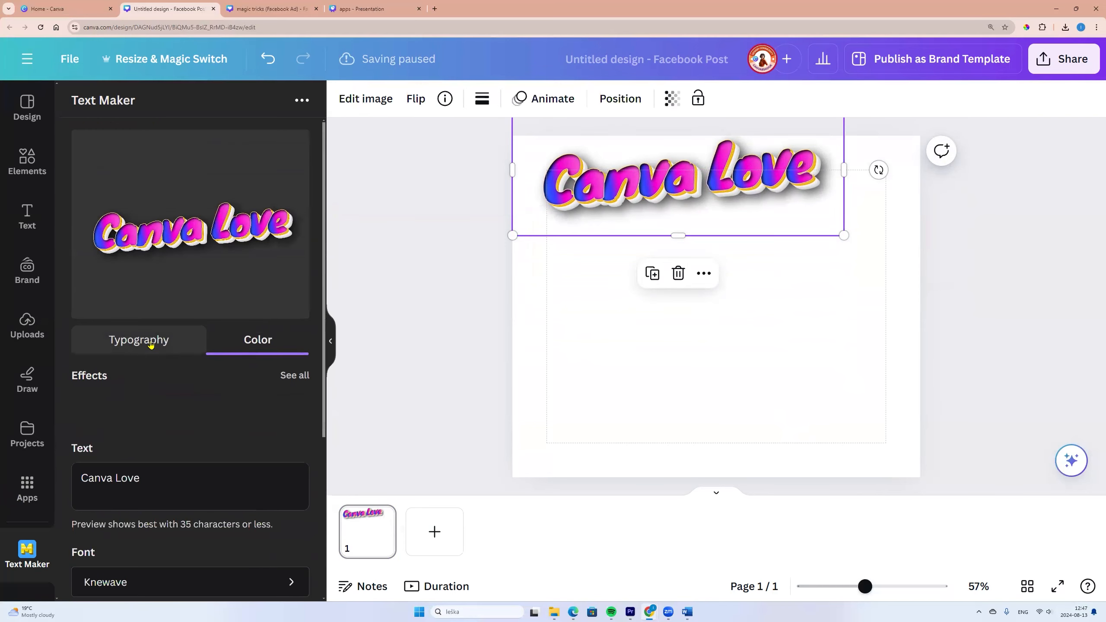
click(294, 376)
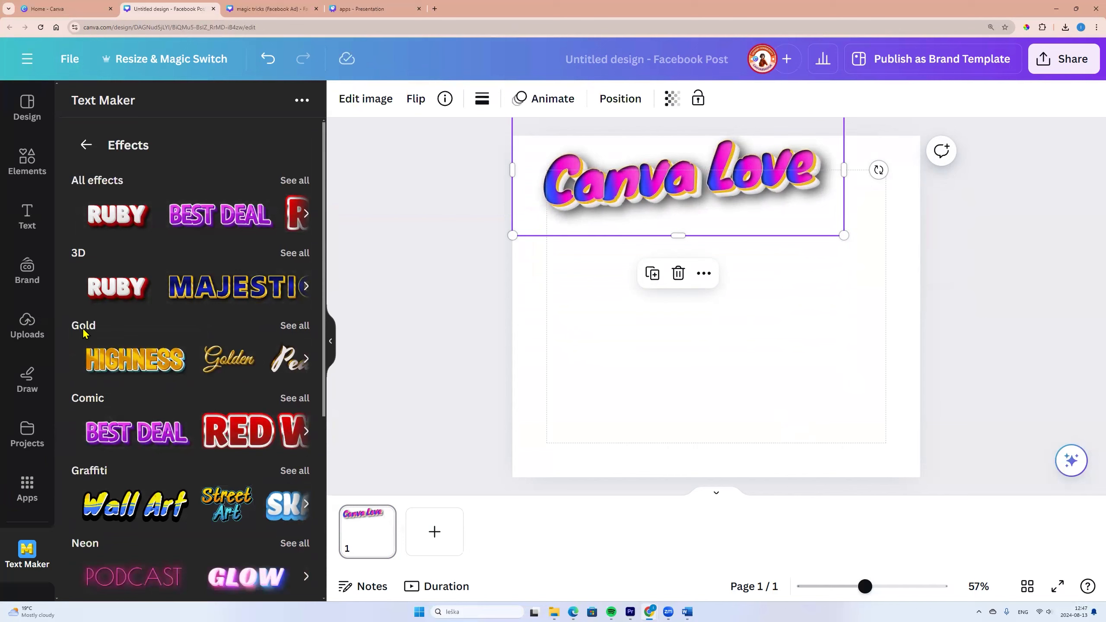
click(296, 327)
scroll(190, 377, down, 7)
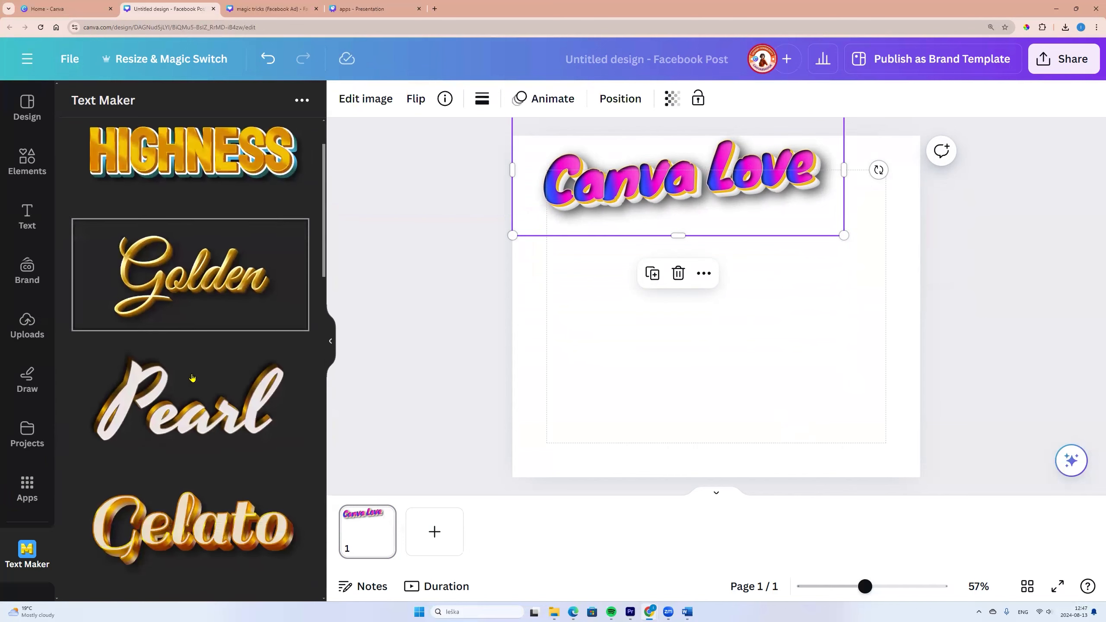
click(129, 330)
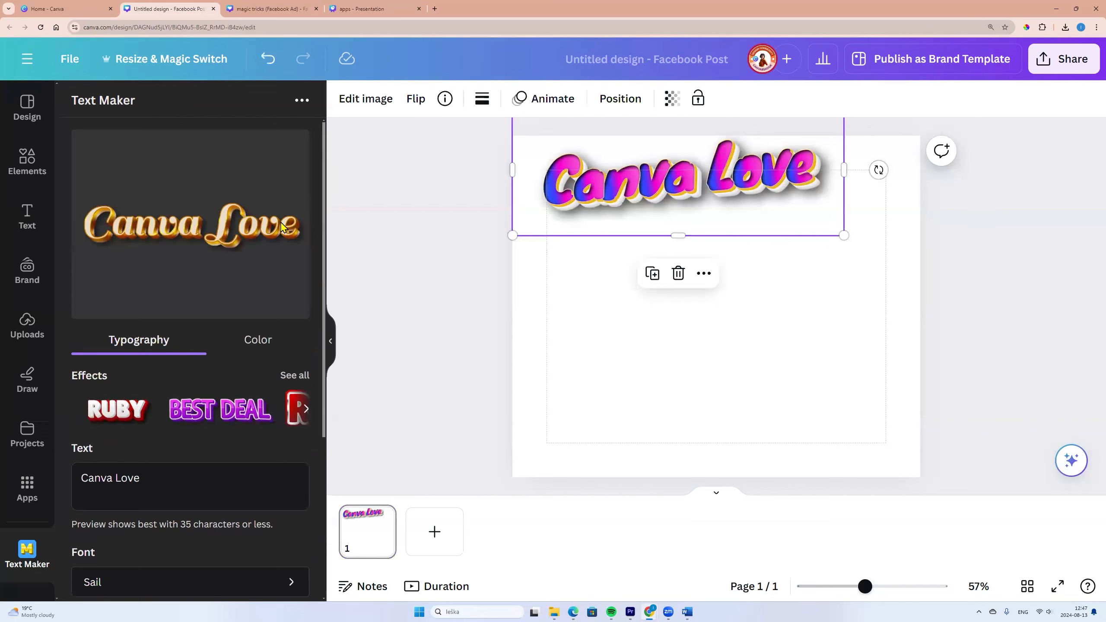
Add the gold-styled text to the design, enlarge it and place it below the pink and blue text.
scroll(201, 305, down, 5)
scroll(208, 359, up, 4)
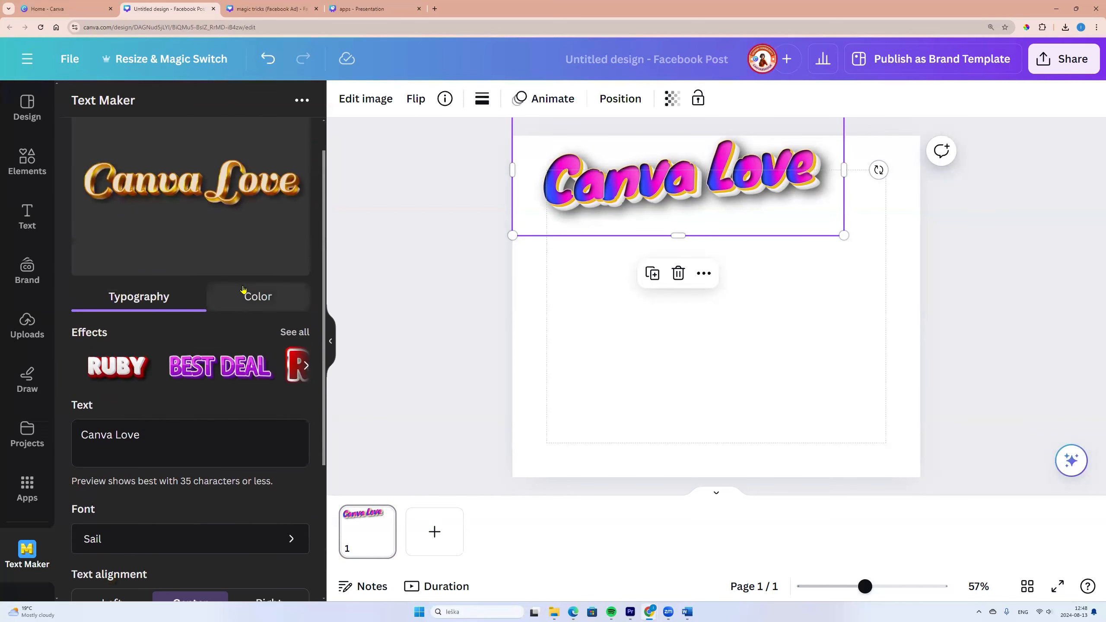
click(254, 297)
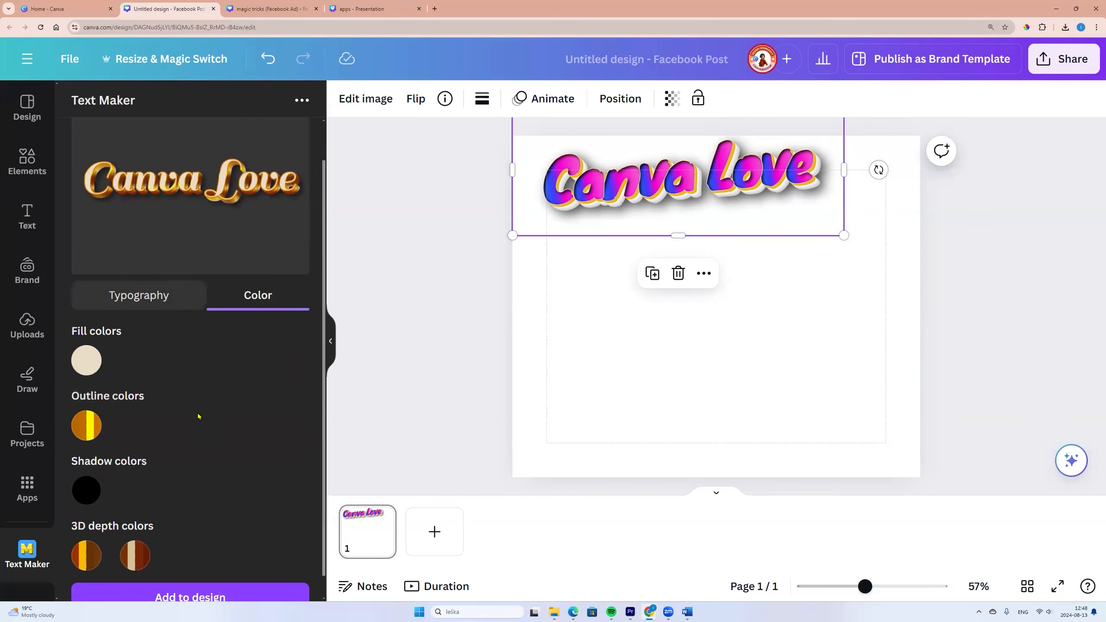
scroll(174, 501, down, 1)
click(183, 574)
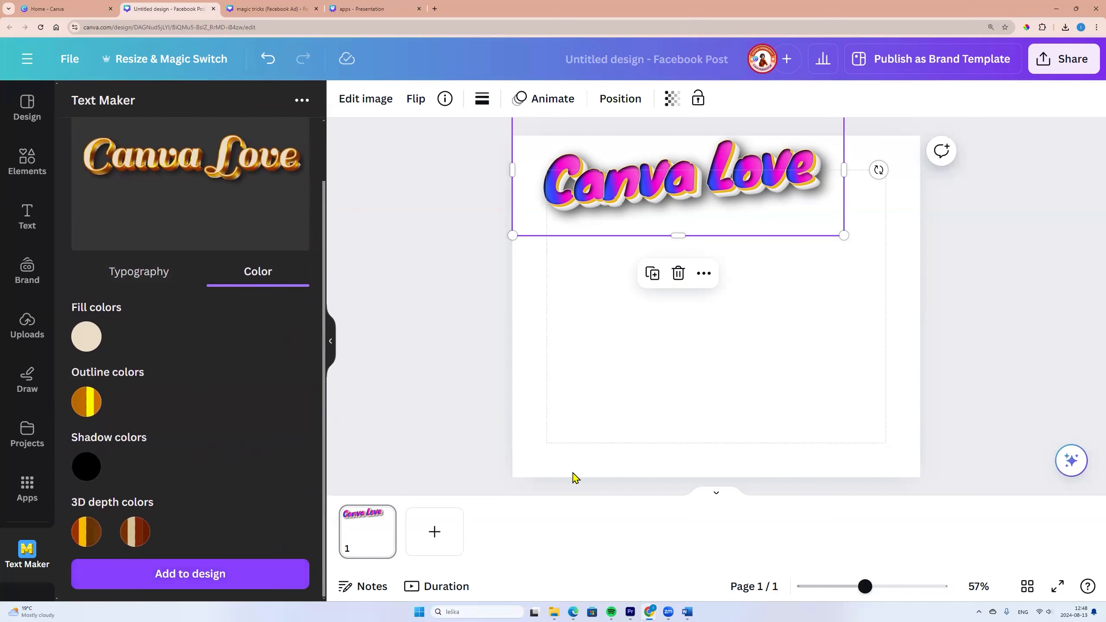
drag(801, 331, 941, 370)
drag(774, 317, 700, 257)
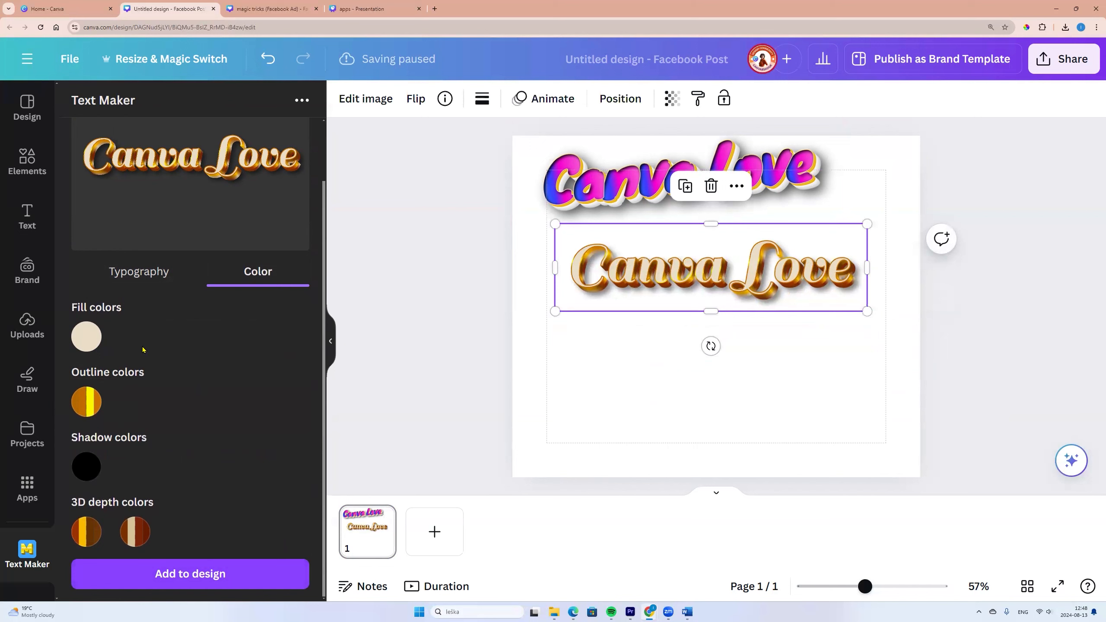
Change the gold-styled text's cream fill color to a vivid purple in Text Maker.
click(96, 335)
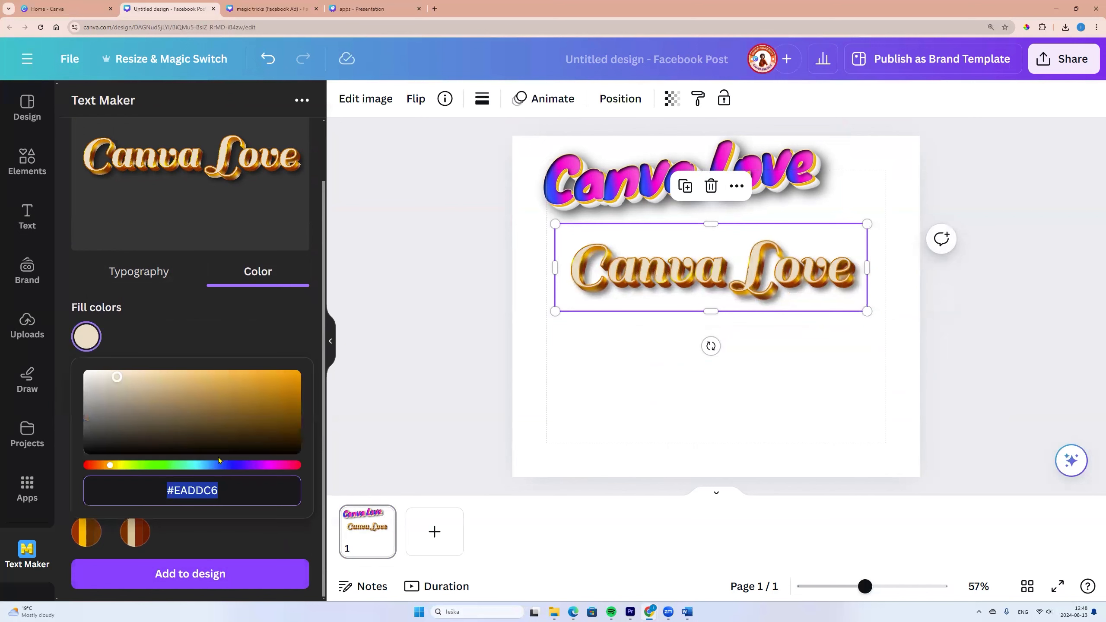
drag(112, 467, 245, 465)
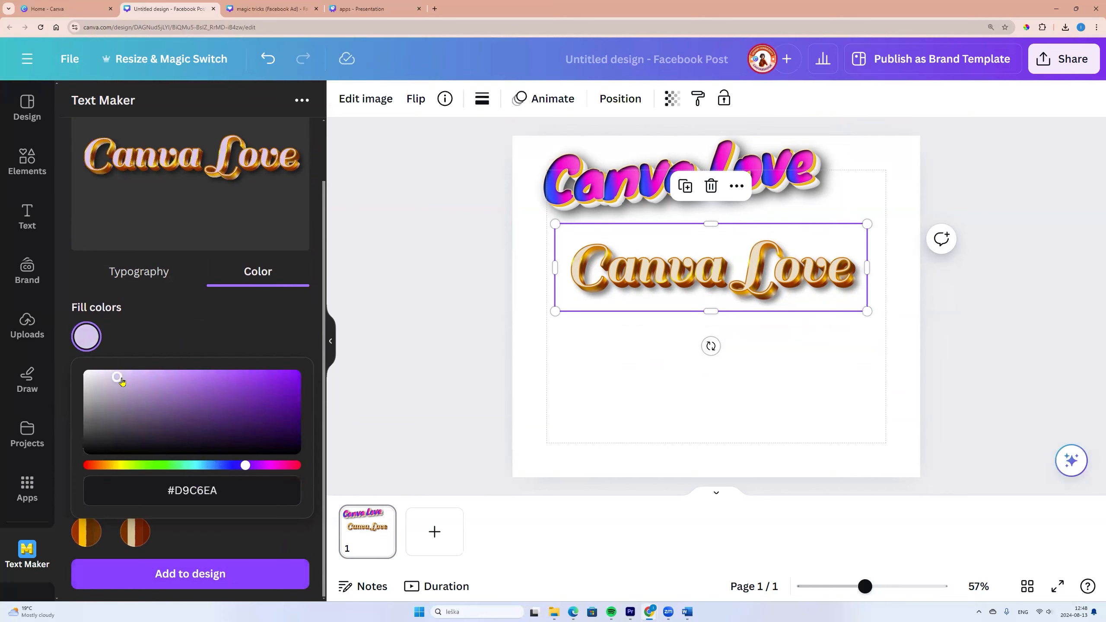
drag(118, 377, 311, 369)
Recolor one outline gradient stop to lime green #bfff0b and delete the orange-brown stops, keeping the yellow ones.
click(86, 390)
click(123, 516)
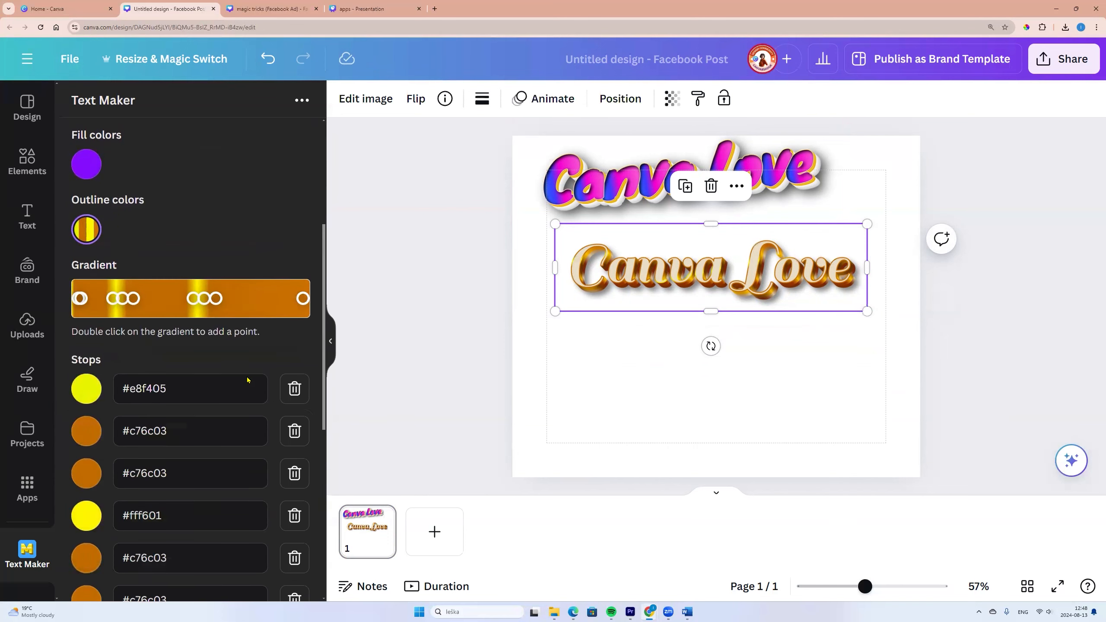
scroll(247, 381, down, 3)
click(87, 240)
scroll(183, 322, up, 7)
scroll(291, 305, down, 8)
click(295, 281)
click(294, 281)
click(296, 324)
click(295, 333)
click(295, 251)
scroll(300, 452, up, 4)
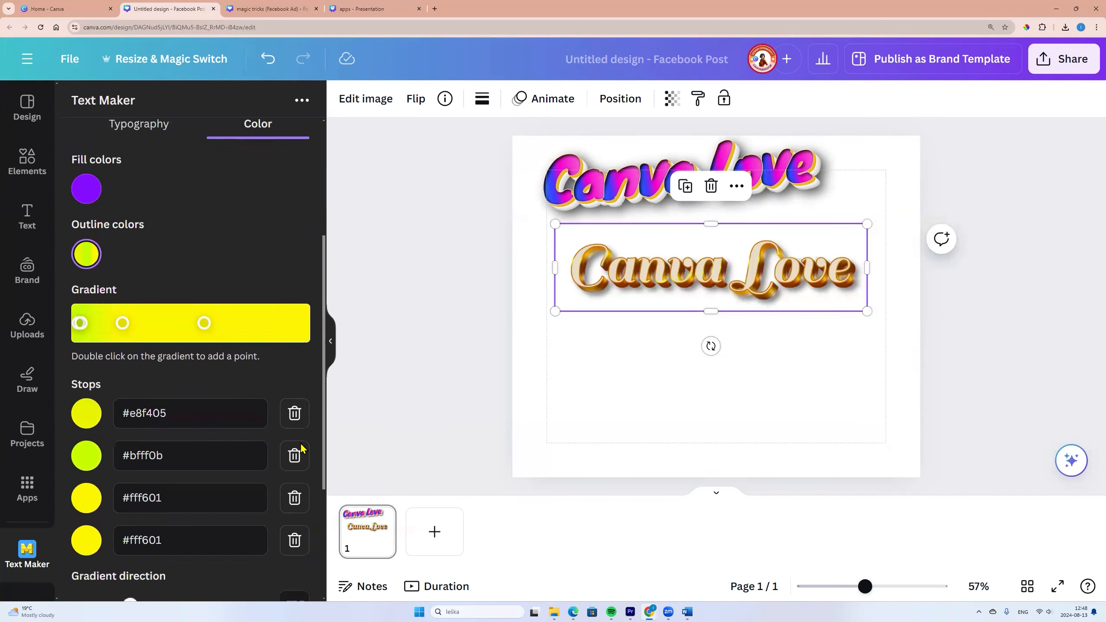
Change the text's black shadow color to a medium gray.
scroll(301, 452, down, 4)
click(88, 469)
drag(94, 383, 88, 342)
click(122, 477)
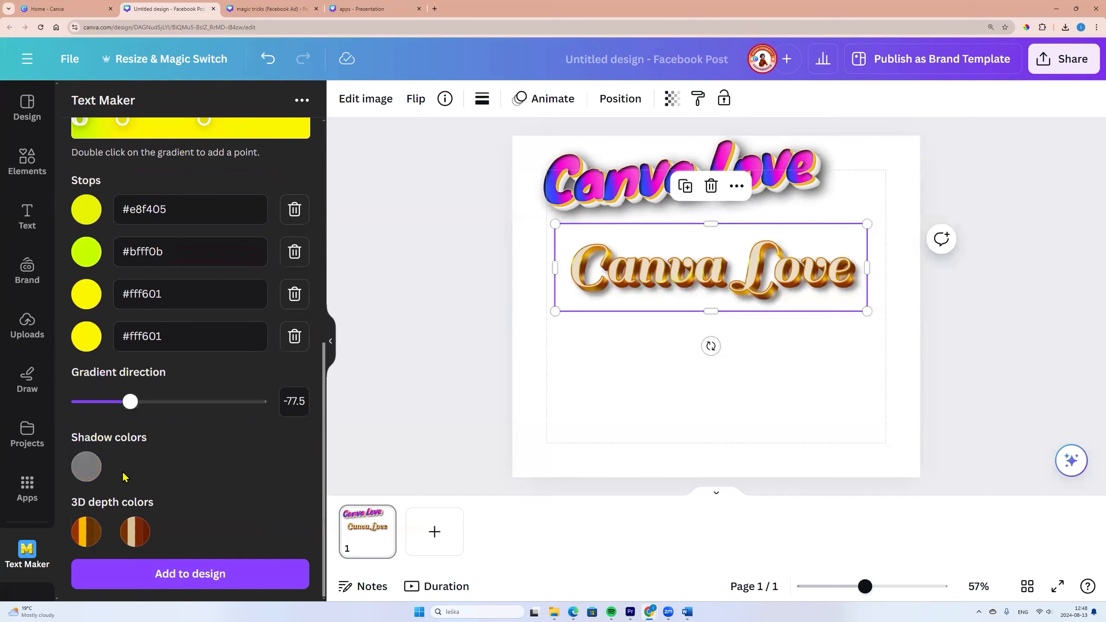
Examine the gradient stops and direction of the text's first 3D depth color.
click(83, 535)
scroll(108, 469, down, 4)
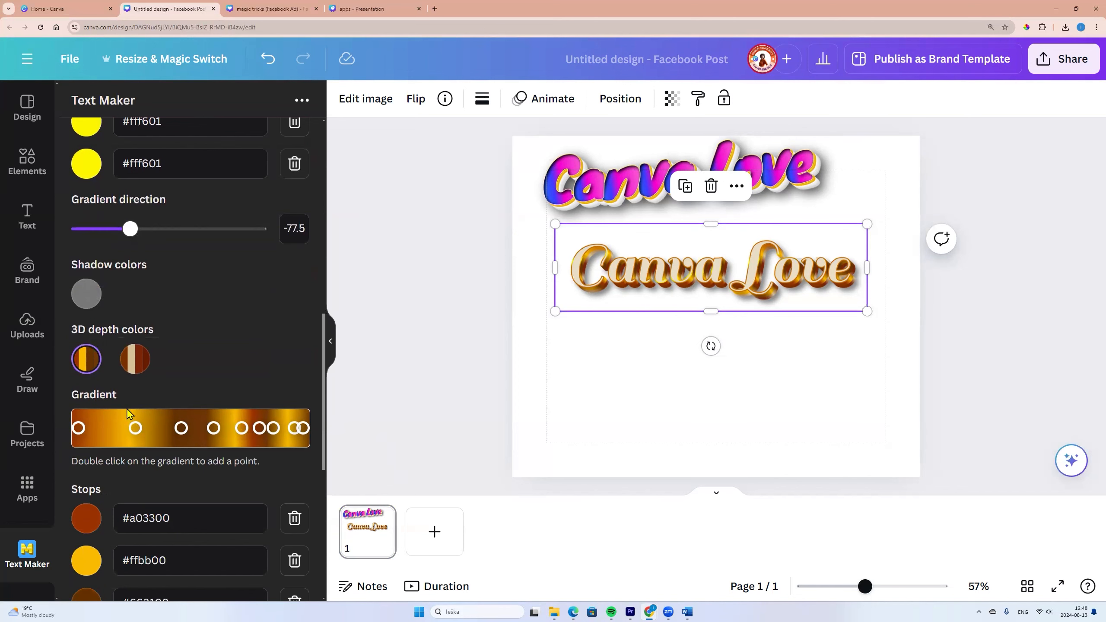
scroll(128, 414, down, 4)
scroll(124, 388, down, 4)
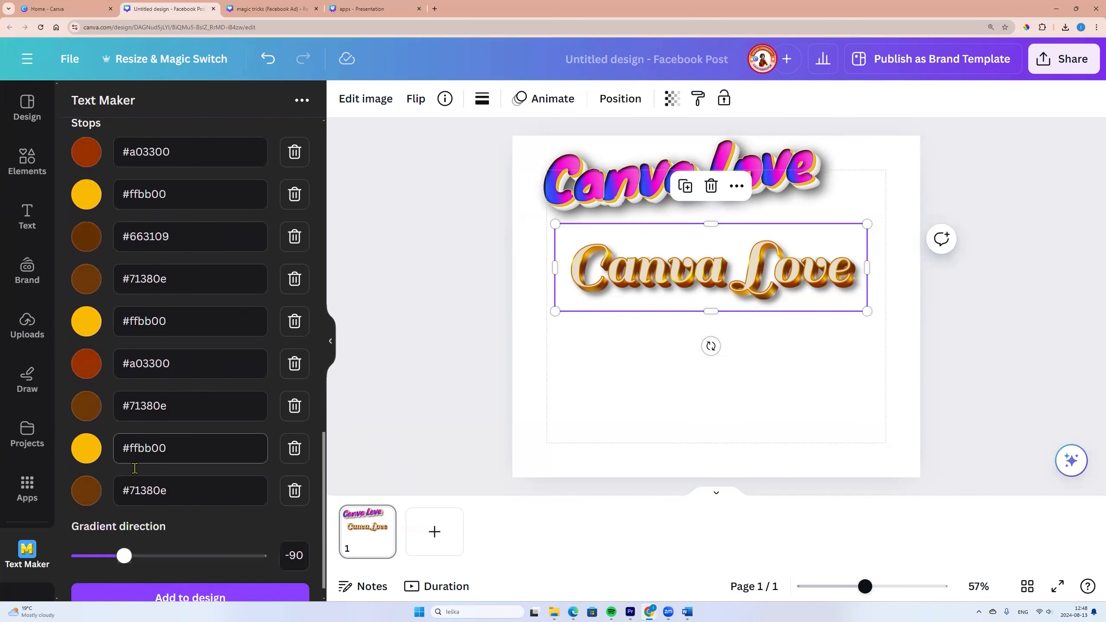
scroll(222, 566, up, 5)
scroll(222, 562, down, 5)
Add the recolored purple "Canva Love" text to the design, enlarge it and place it below the gold-styled text.
click(217, 573)
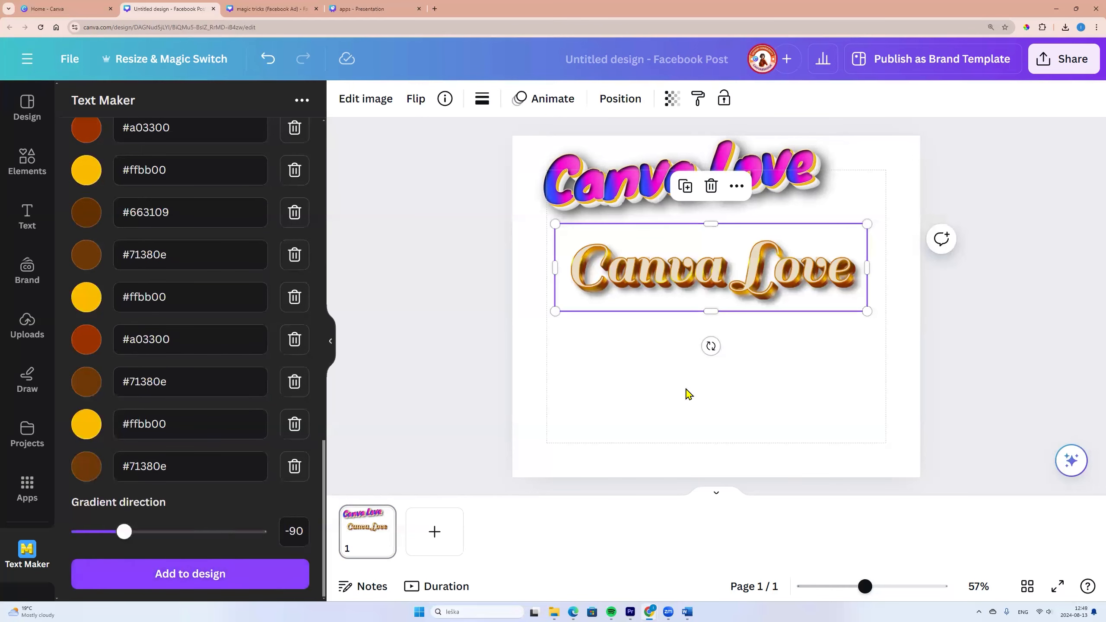
drag(800, 329, 911, 448)
drag(799, 306, 734, 359)
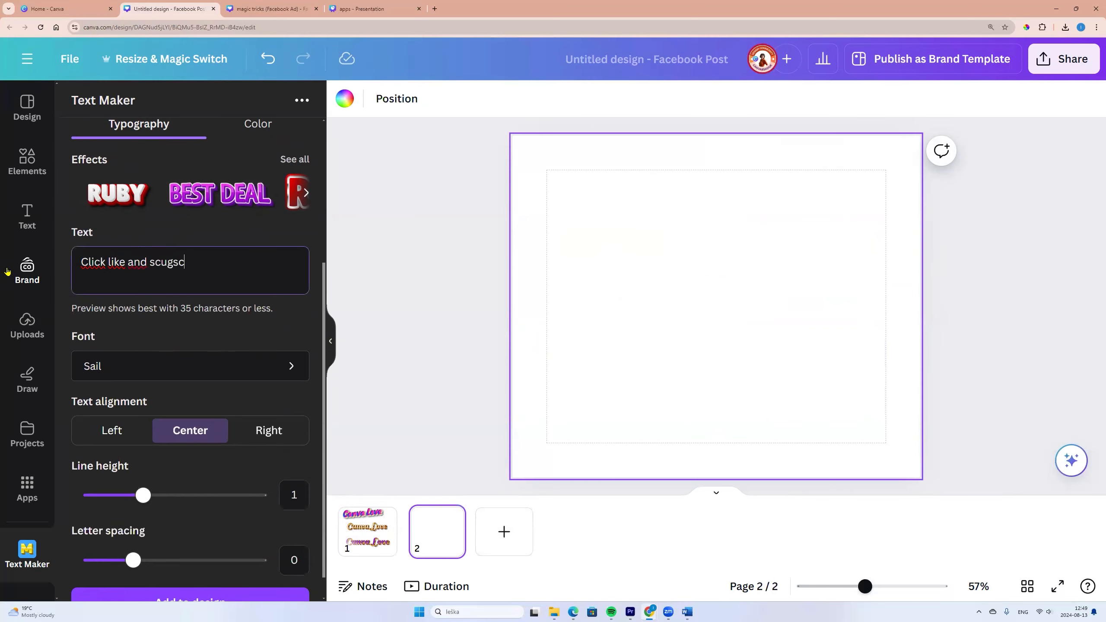
Open the font selection for the new text on the second page.
click(190, 366)
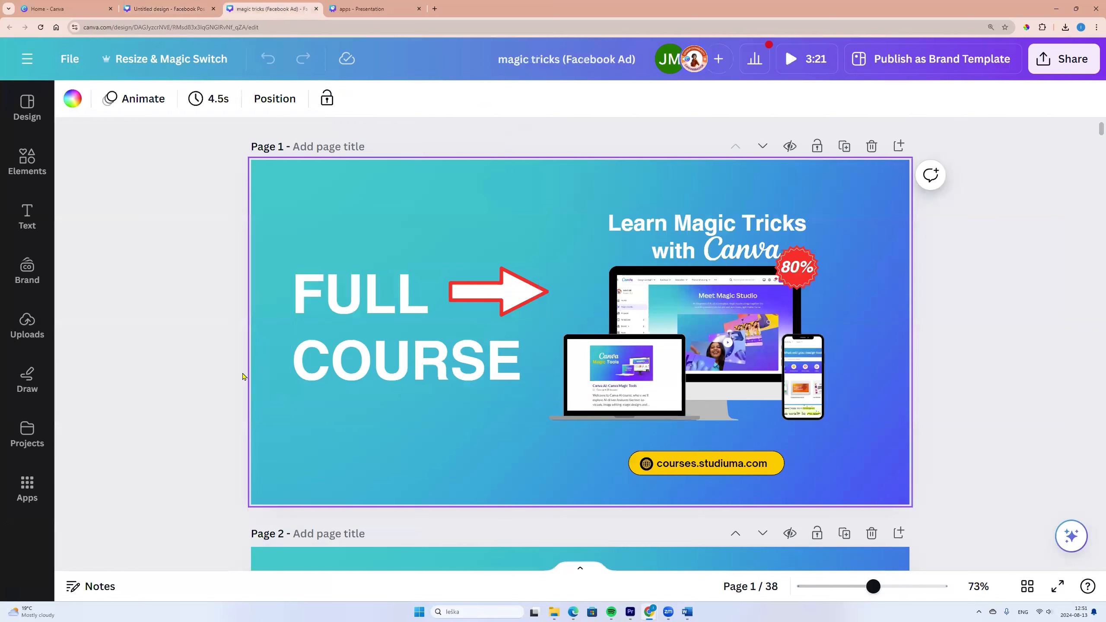
Enlarge the view of the magic tricks ad and look through its course promotion page and QR code page.
drag(874, 586, 880, 587)
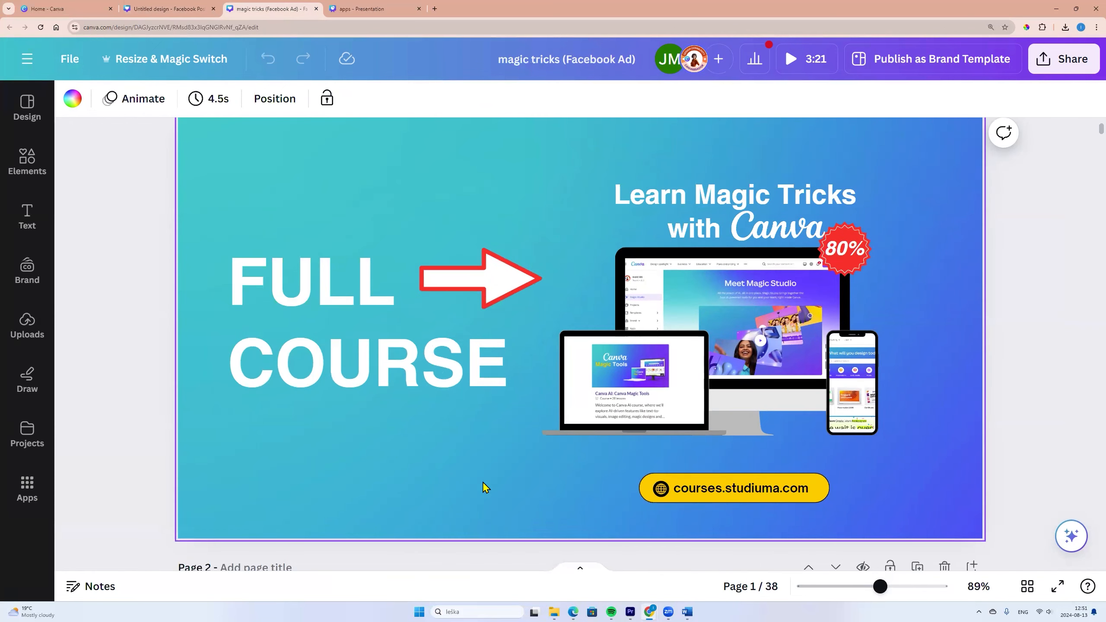
scroll(485, 488, down, 8)
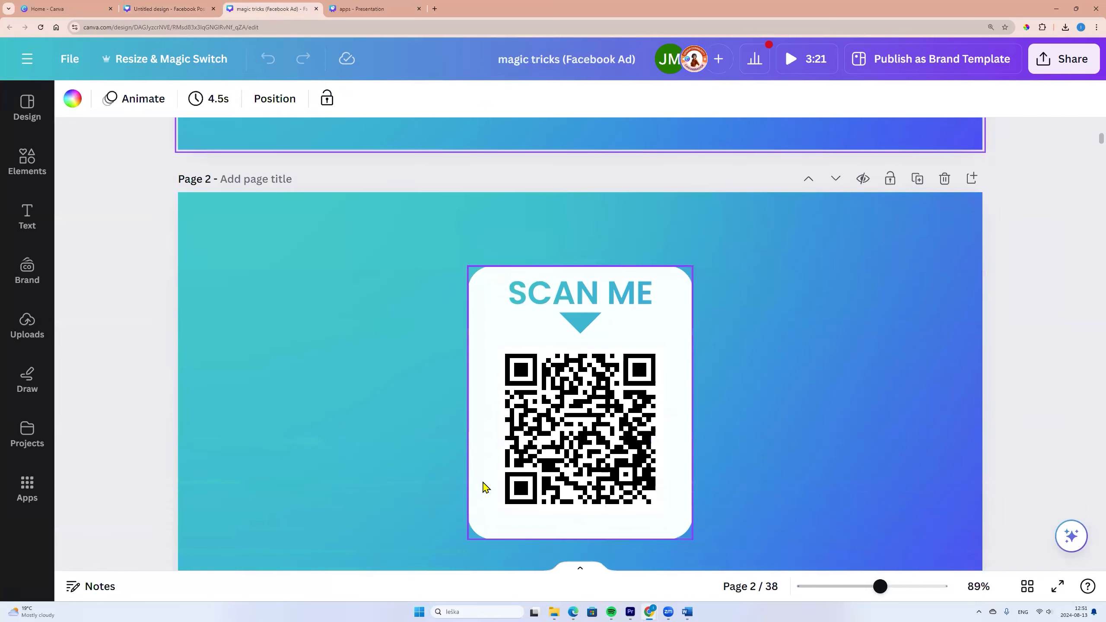
scroll(484, 484, down, 2)
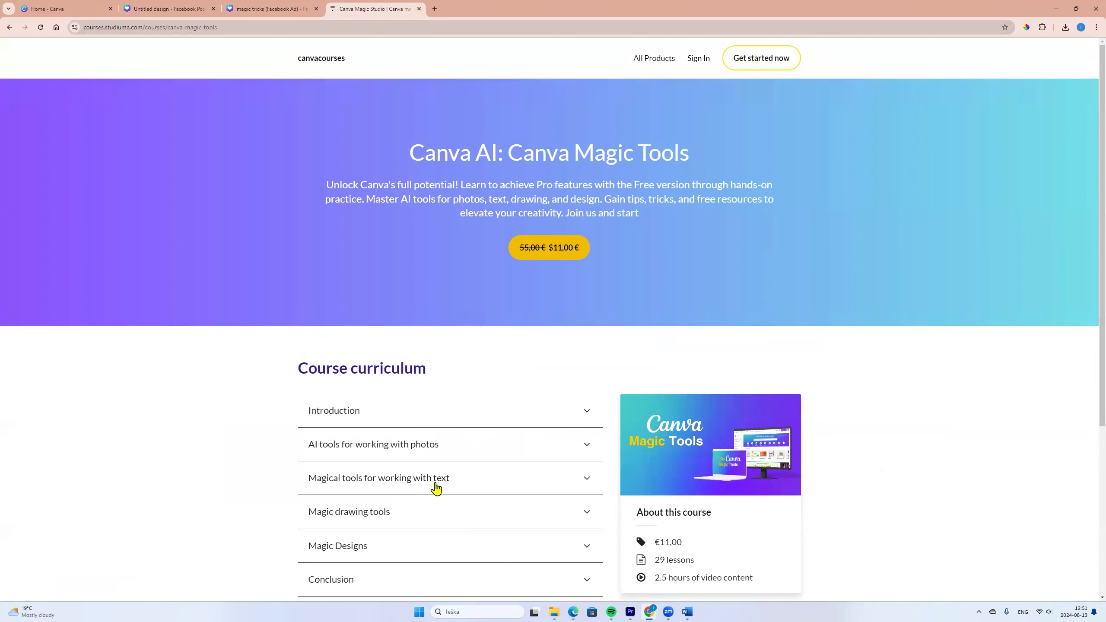
Expand the course curriculum sections from Introduction through Magic Designs, review their lessons and return to the course header.
click(588, 411)
click(590, 470)
scroll(591, 473, down, 5)
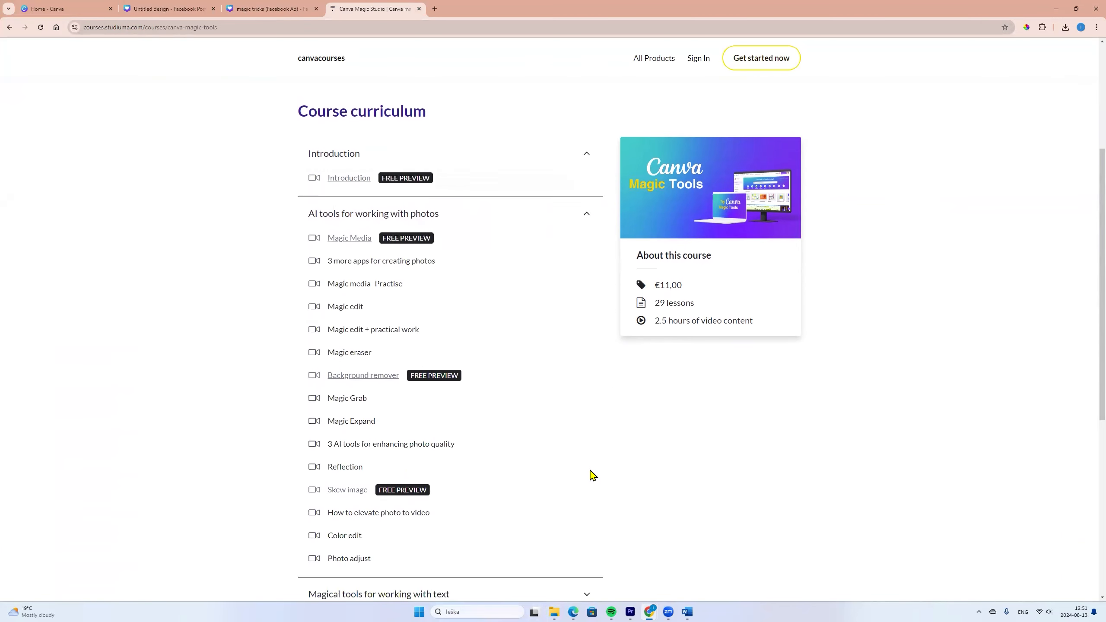
scroll(591, 471, down, 3)
click(588, 422)
scroll(589, 438, down, 4)
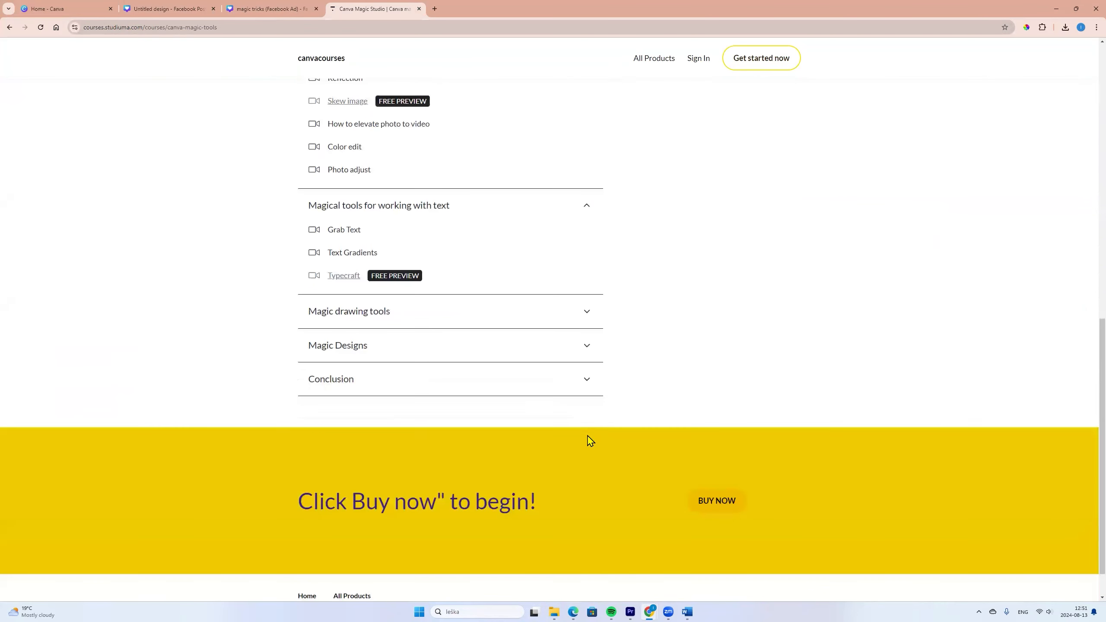
click(586, 319)
scroll(582, 383, down, 2)
click(589, 302)
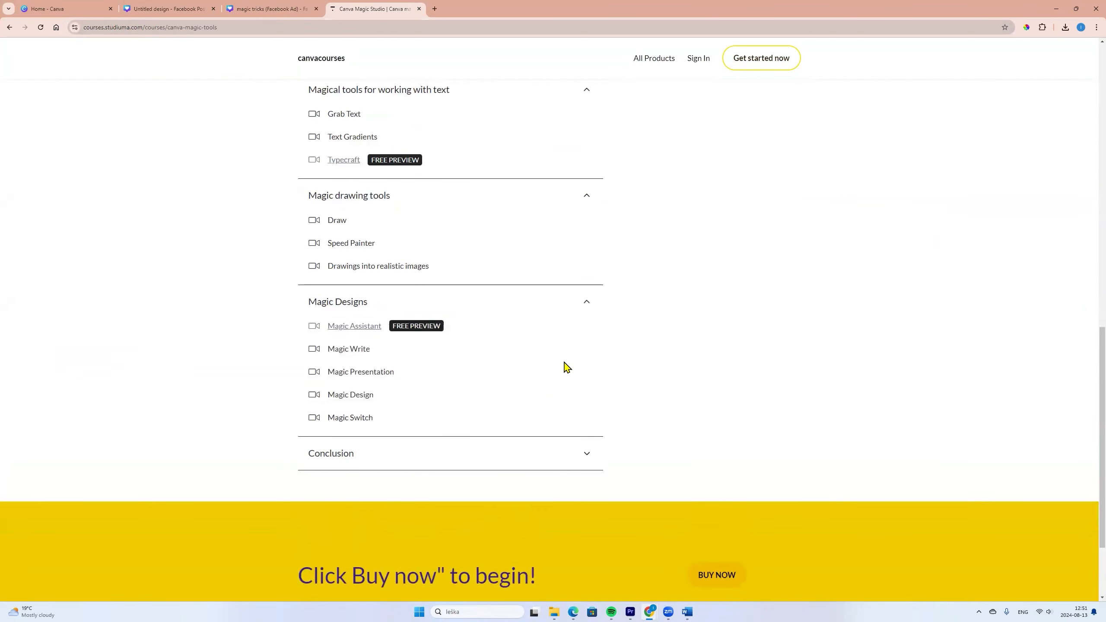
scroll(566, 397, up, 15)
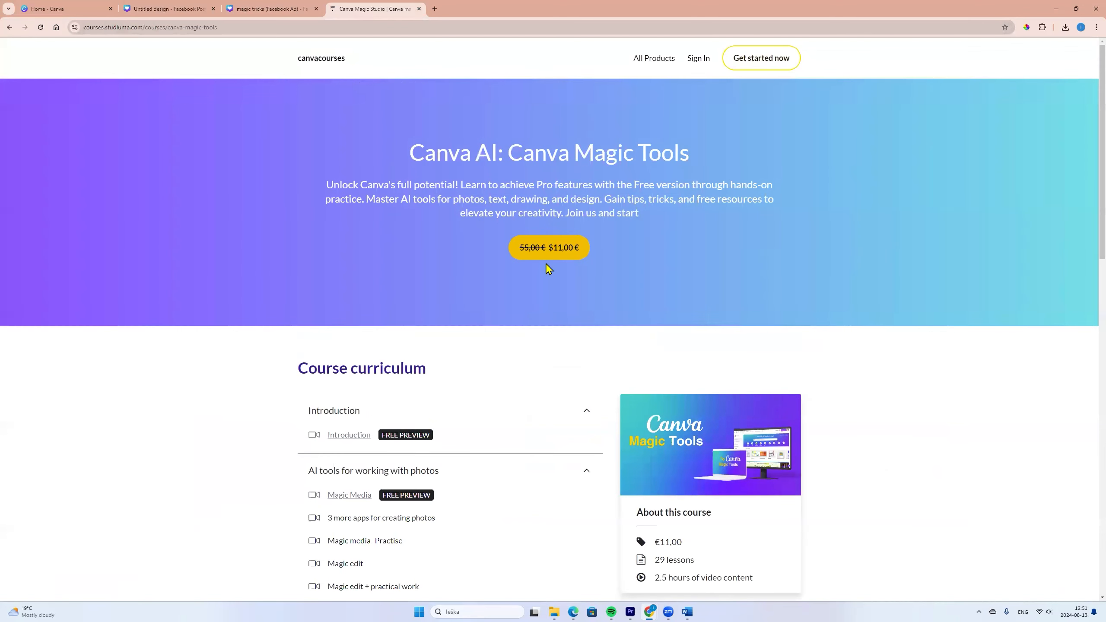